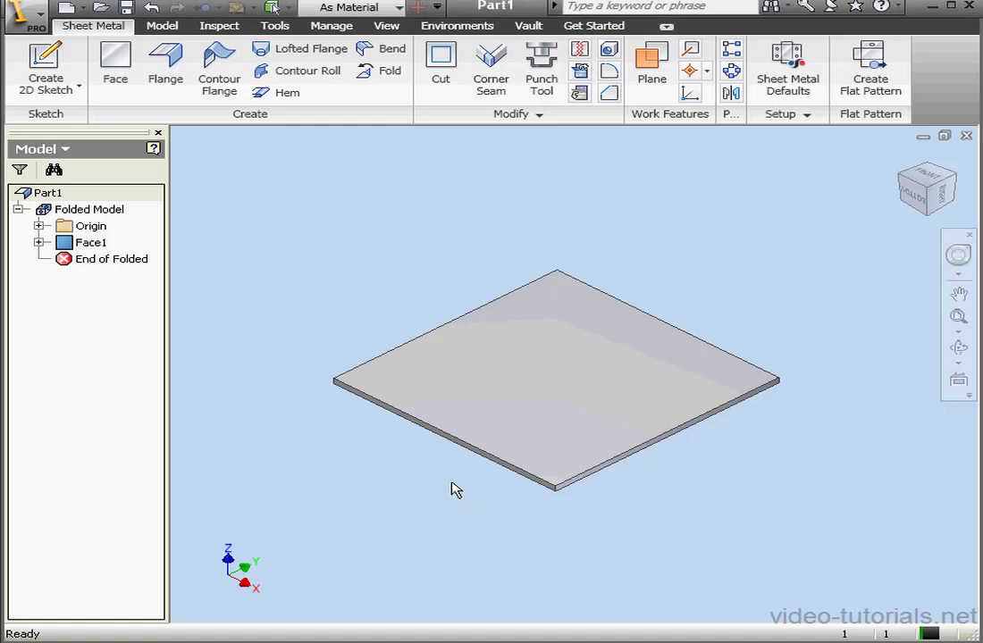
Step: Add a 5 mm flange along the plate's right-hand edge
click(165, 86)
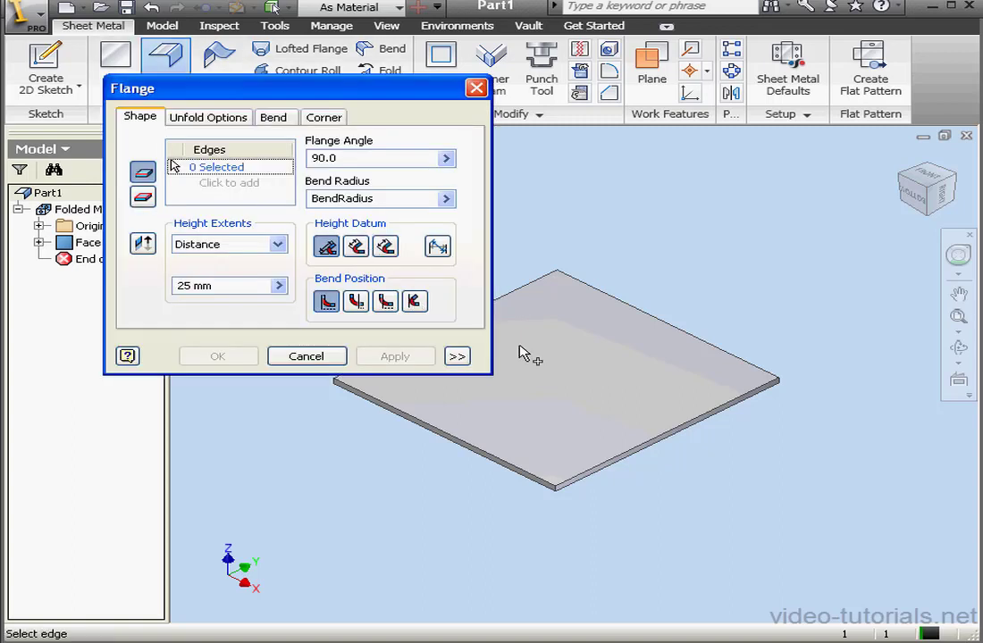
click(626, 456)
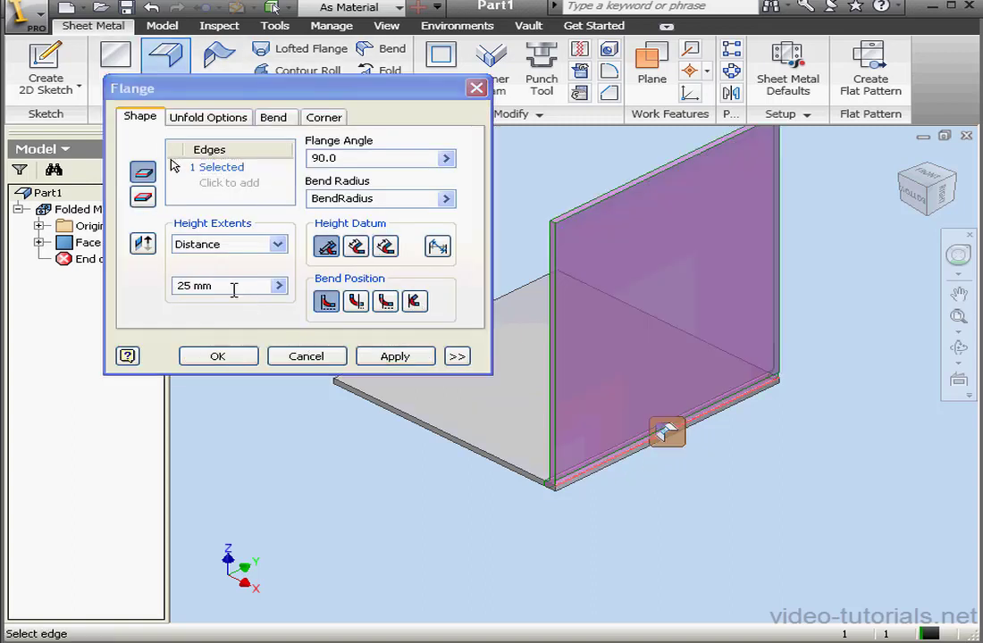
drag(233, 286, 151, 293)
text(5)
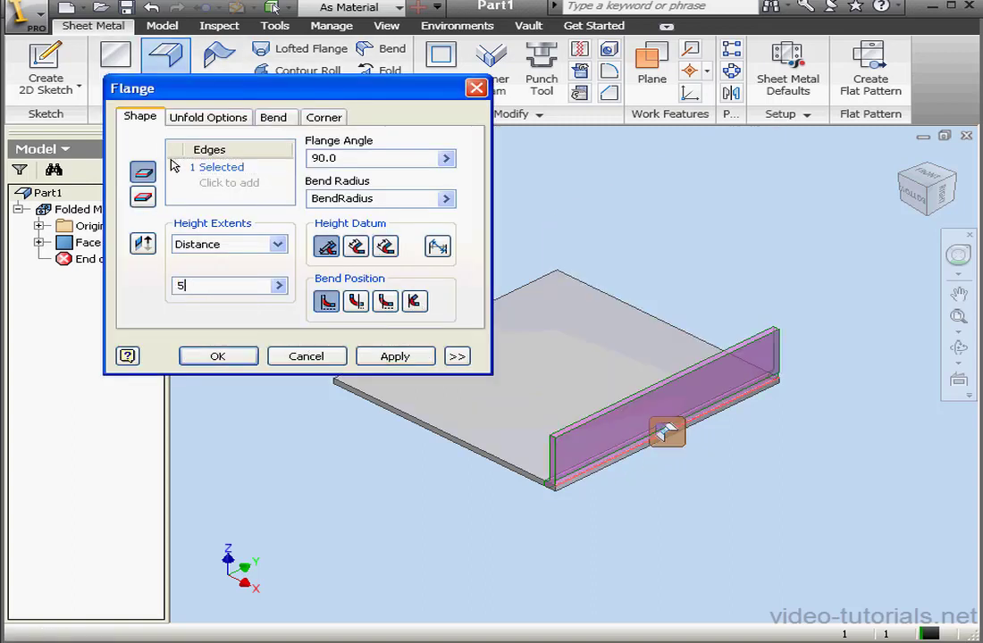
click(225, 360)
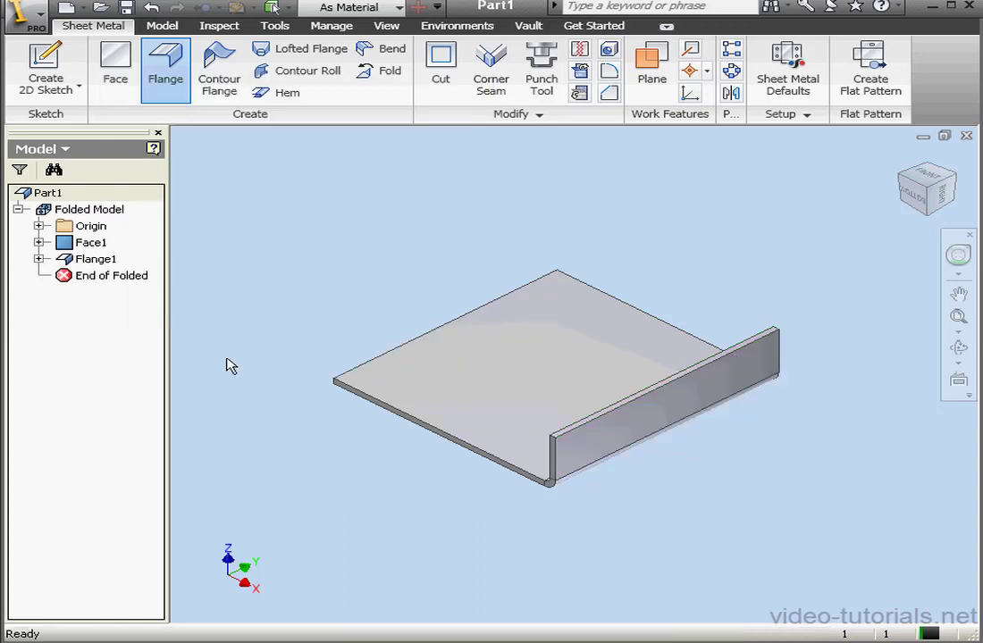
Step: Add a second 5 mm flange along the plate's front-left edge
click(161, 76)
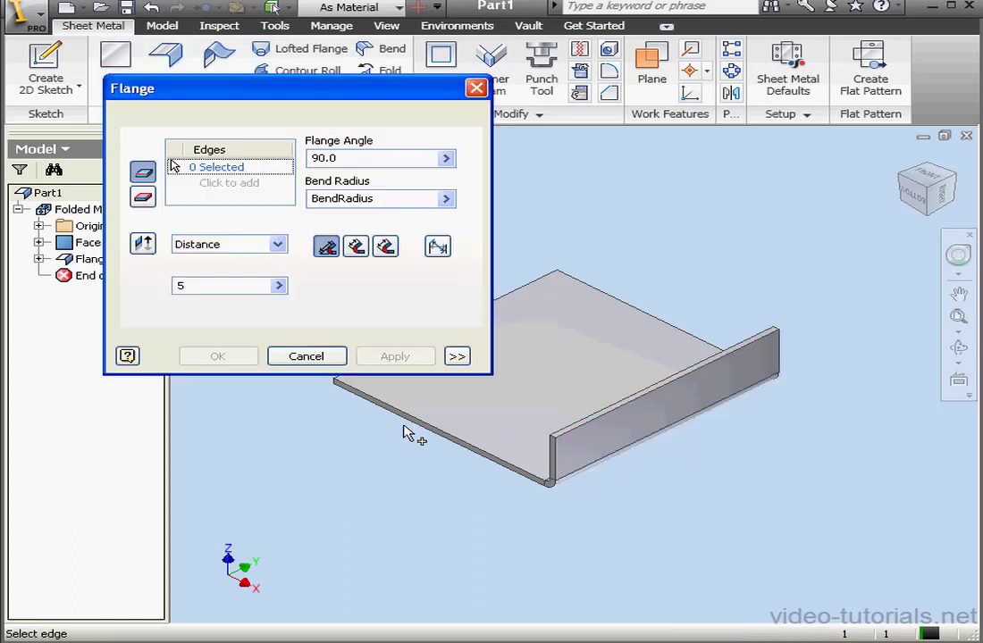
click(466, 449)
click(235, 356)
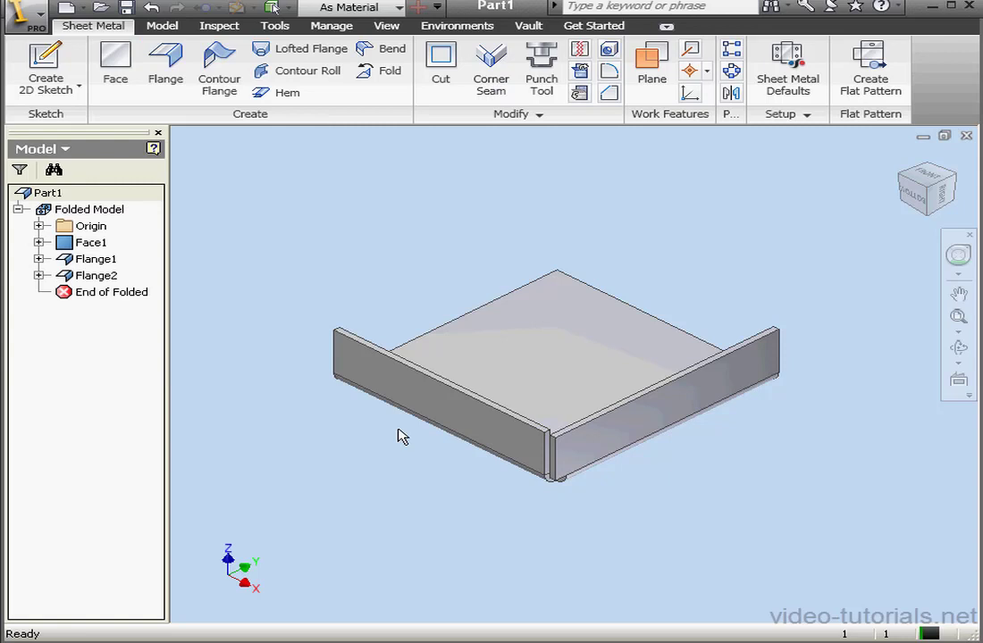
scroll(536, 563, up, 3)
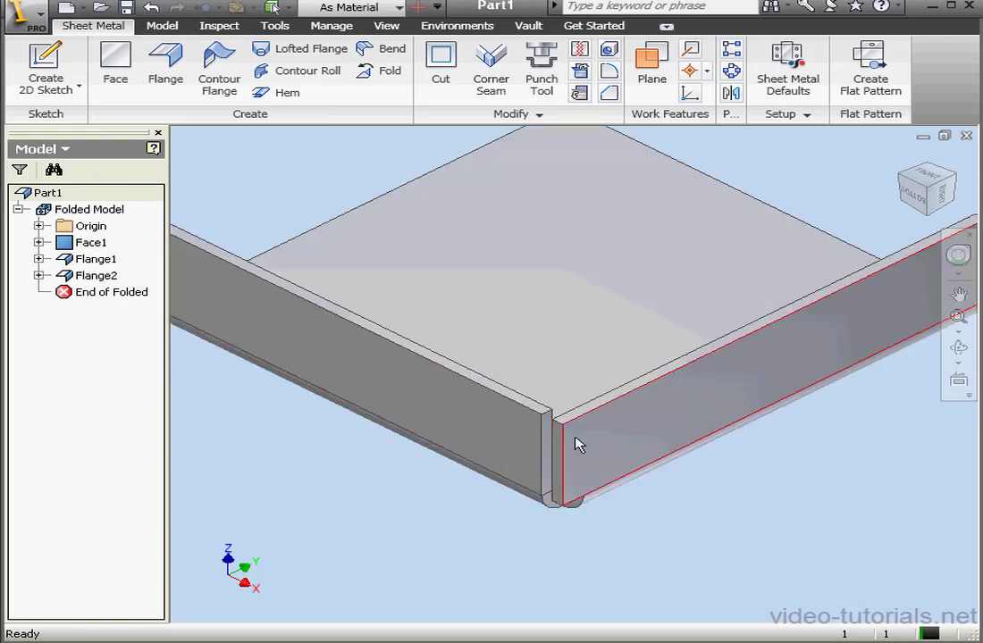
Step: Join the two flange edges at the corner with a reverse-overlap corner seam, overlap 0.5
scroll(563, 444, up, 3)
drag(586, 386, 586, 356)
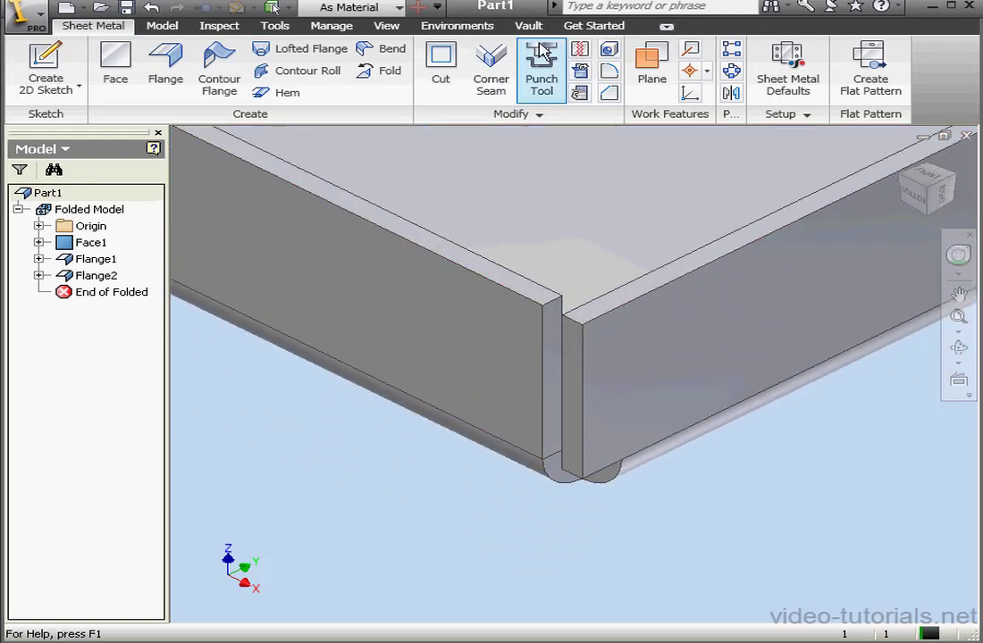
click(491, 72)
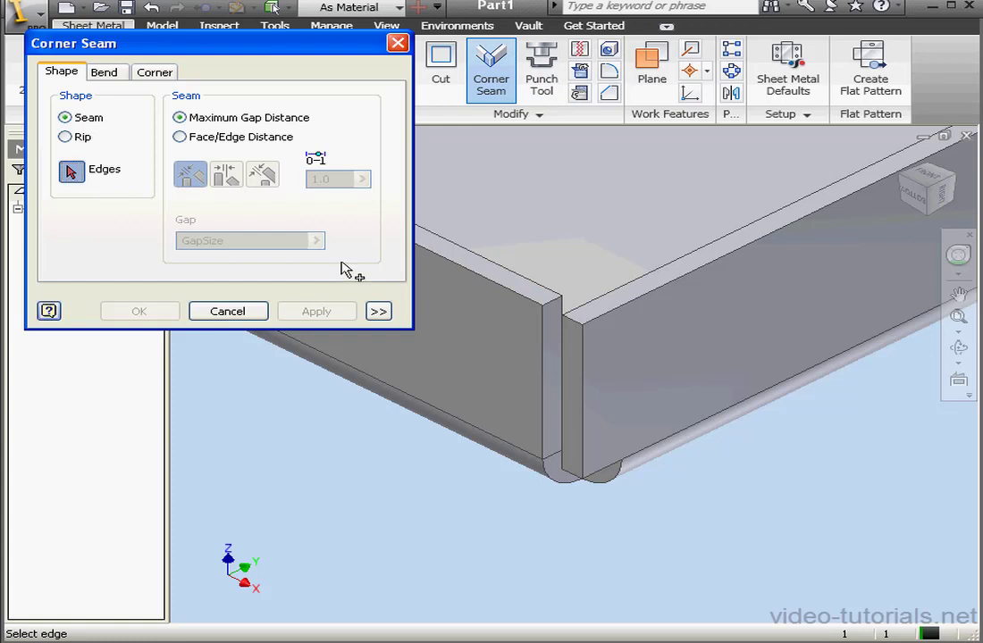
click(583, 361)
click(546, 366)
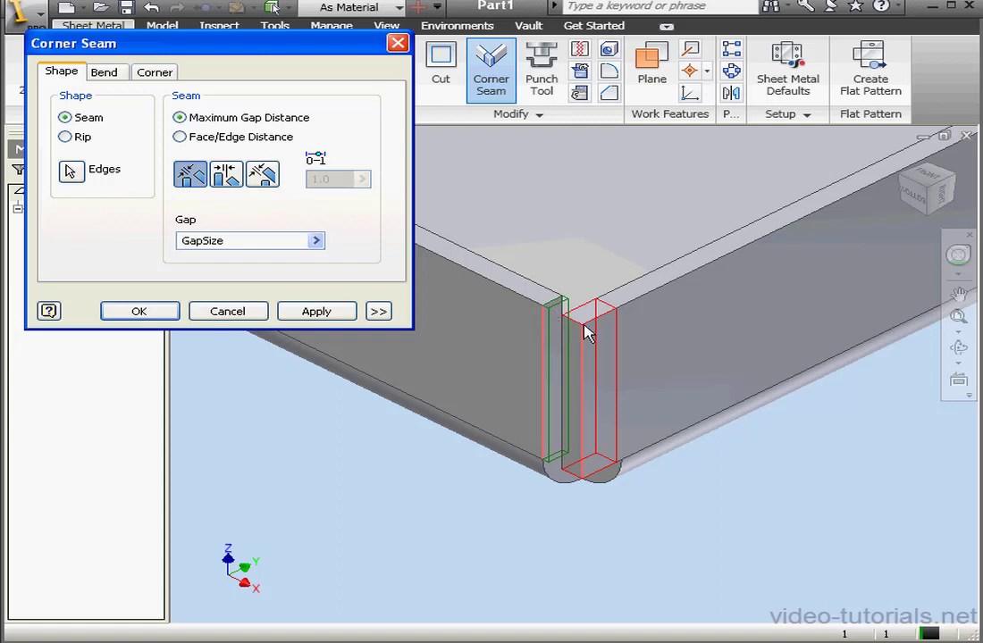
scroll(601, 329, down, 2)
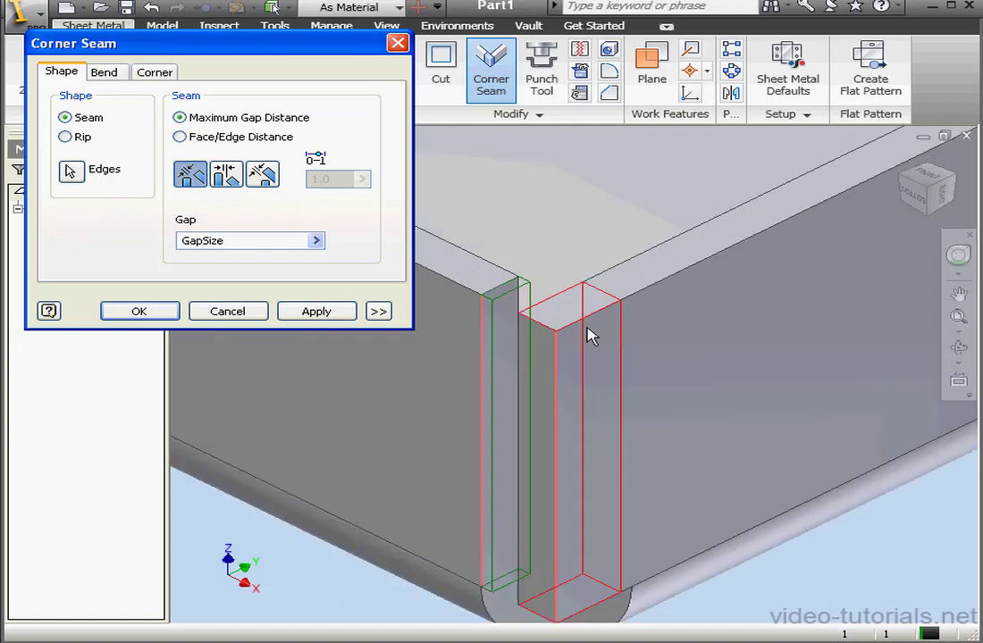
click(232, 177)
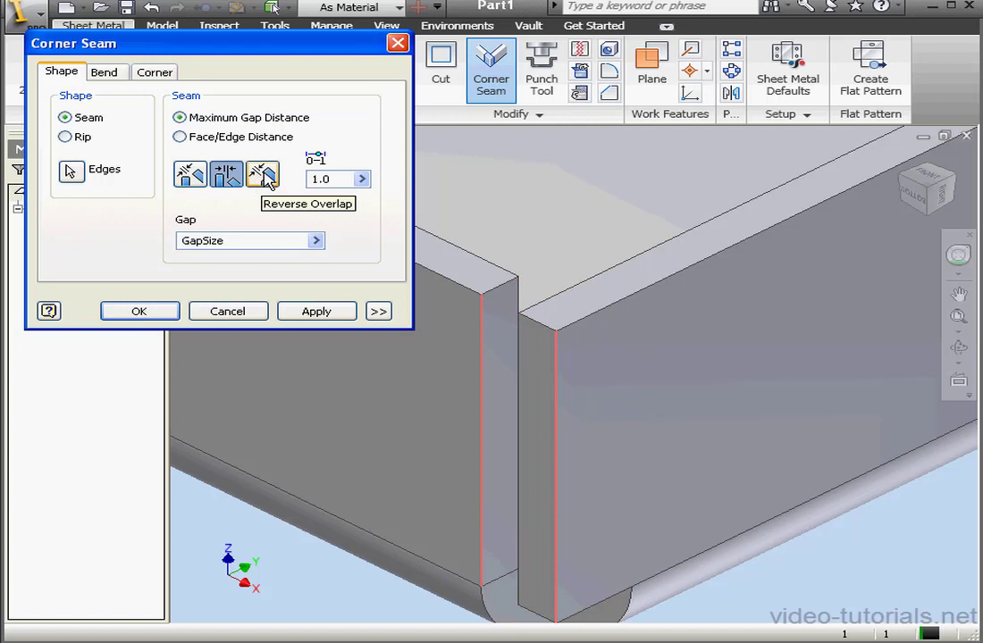
click(265, 177)
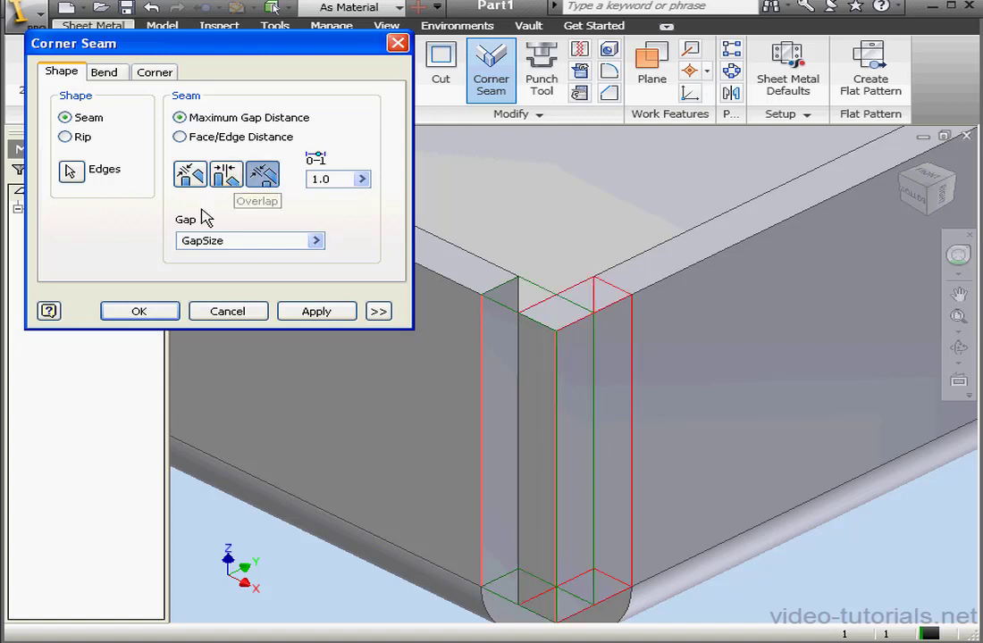
click(331, 183)
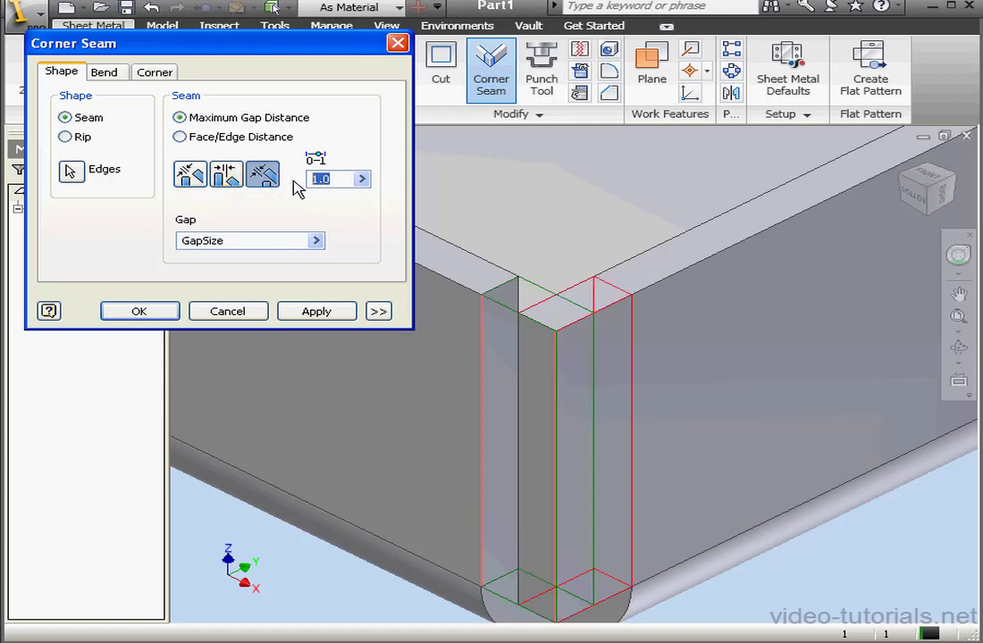
text(.5)
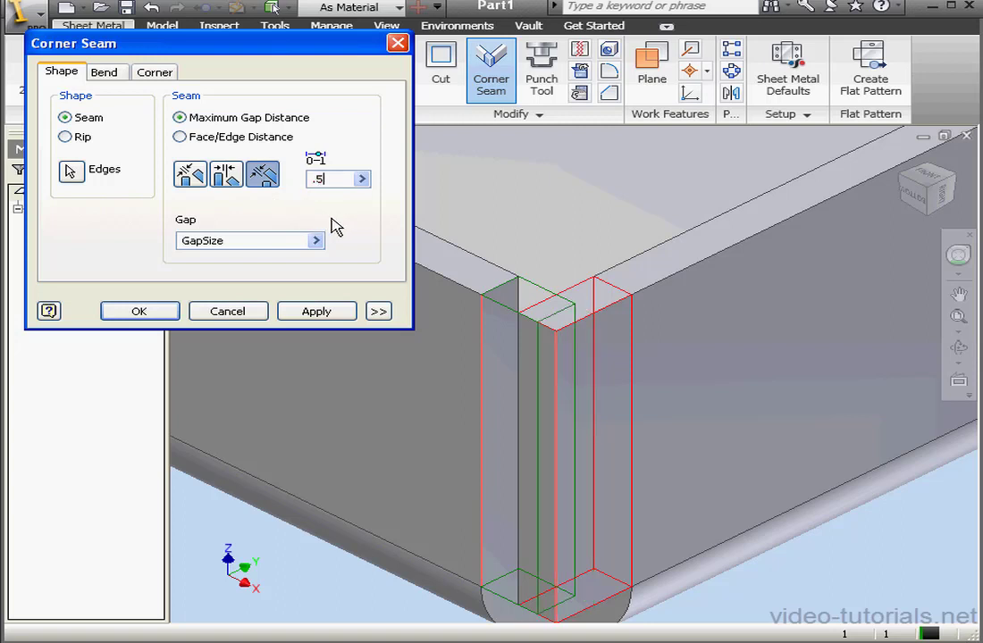
click(148, 315)
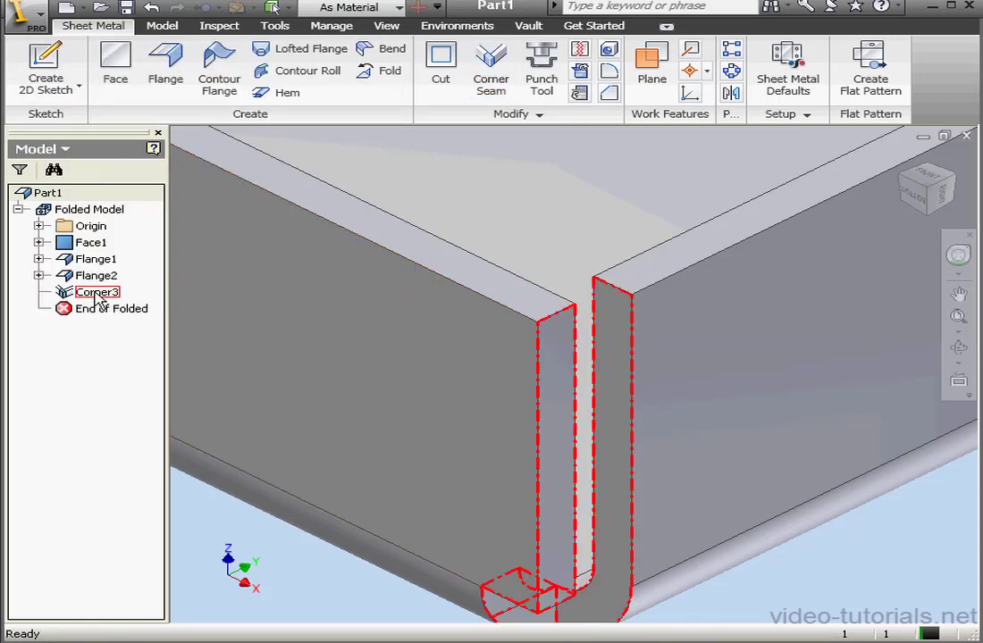
Step: Expand and collapse the flange features in the browser, then reopen Corner3 for editing
click(38, 275)
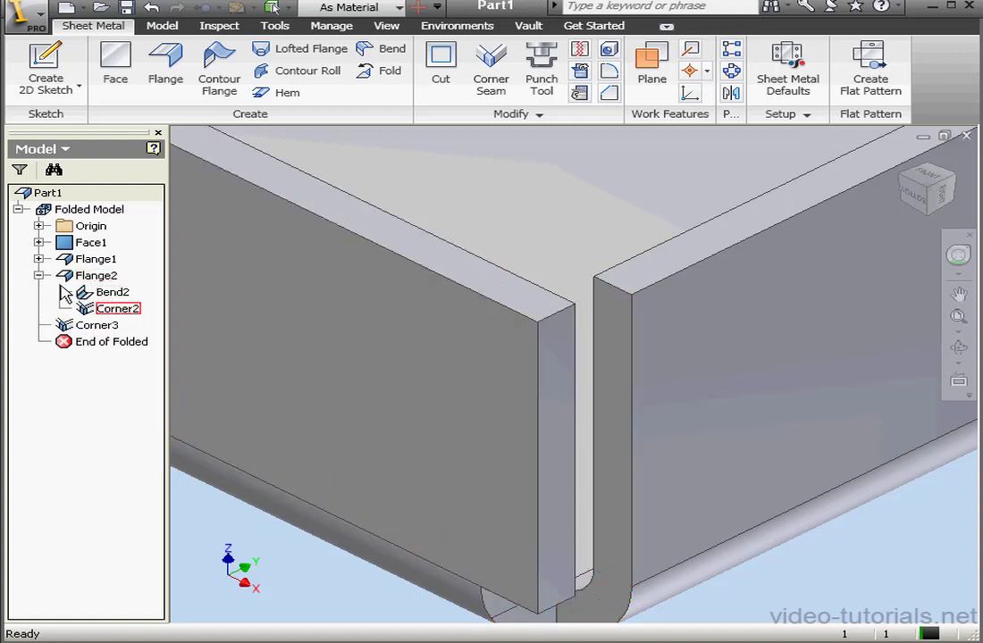
click(38, 259)
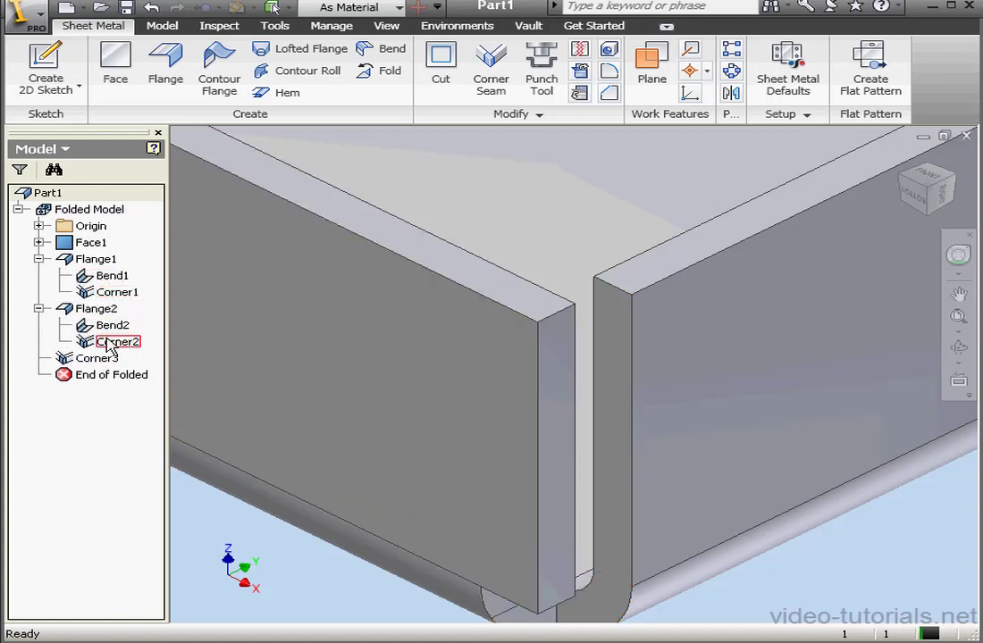
click(38, 259)
click(38, 276)
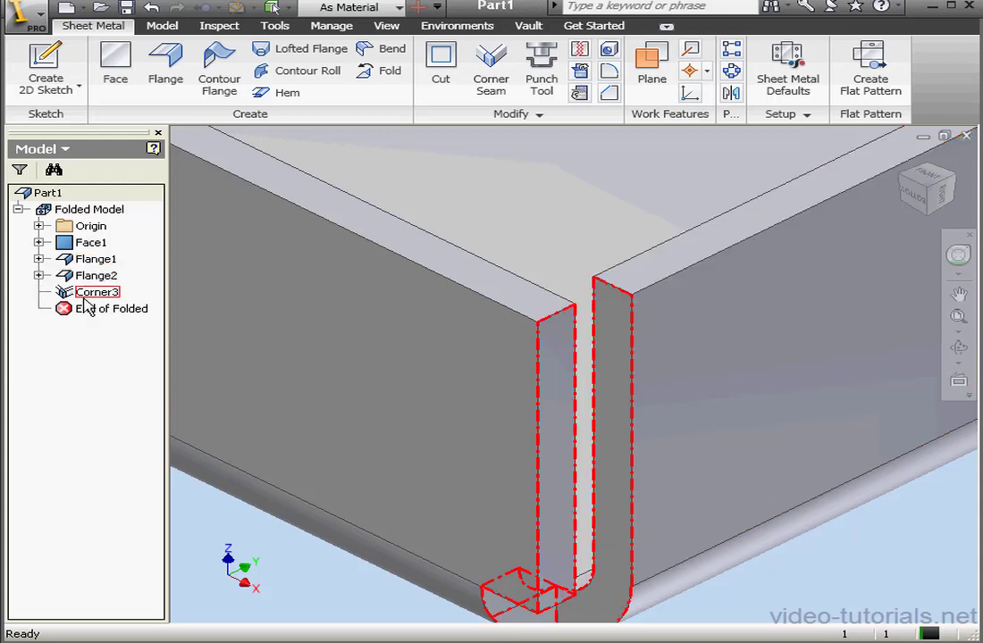
double_click(95, 293)
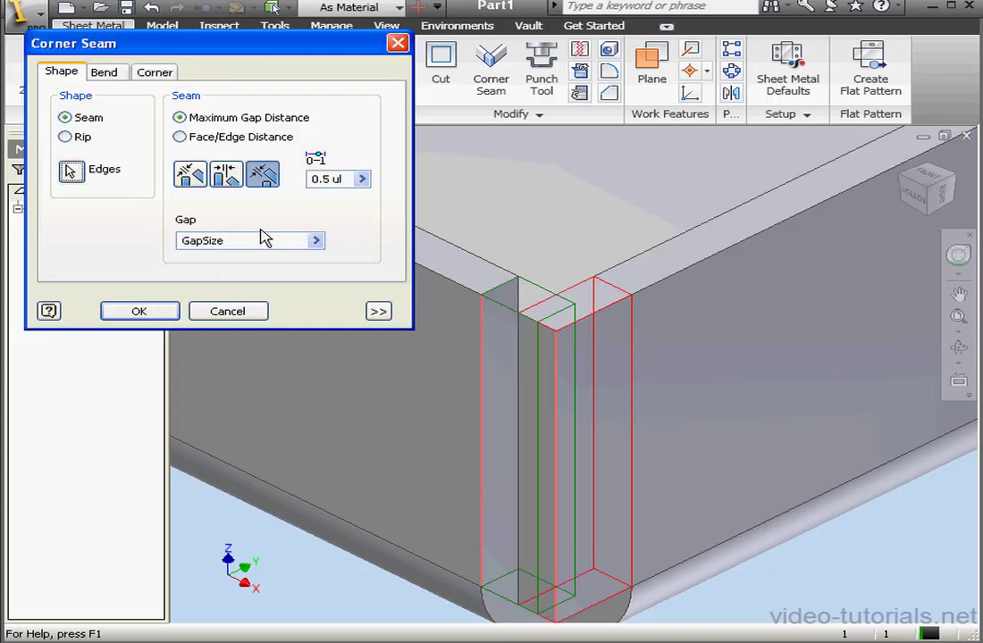
Step: Switch Corner3 to face/edge distance 1, reversed overlap, and a GapSize/2 gap
click(183, 137)
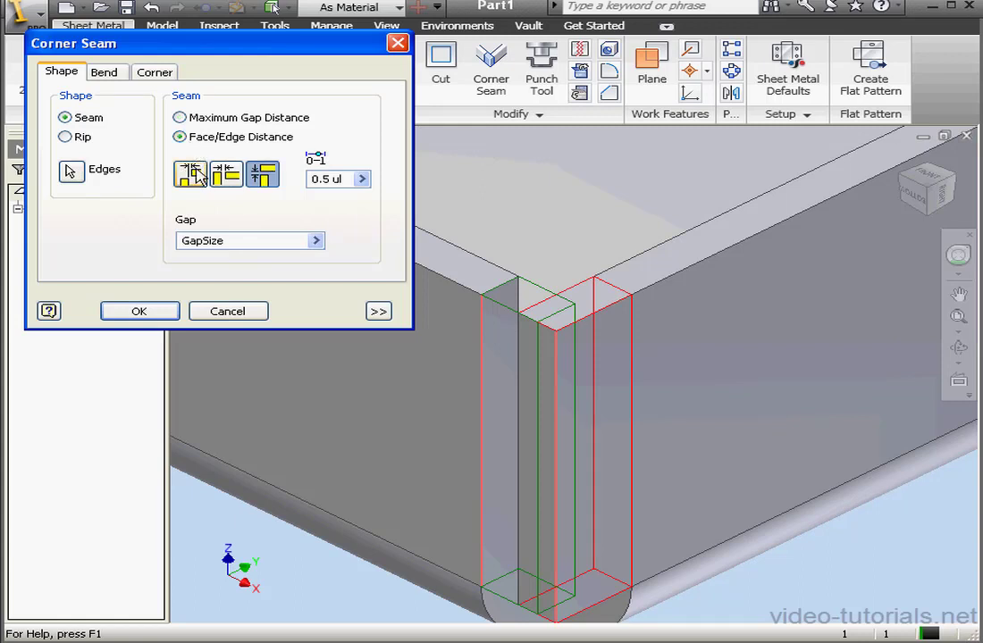
click(189, 174)
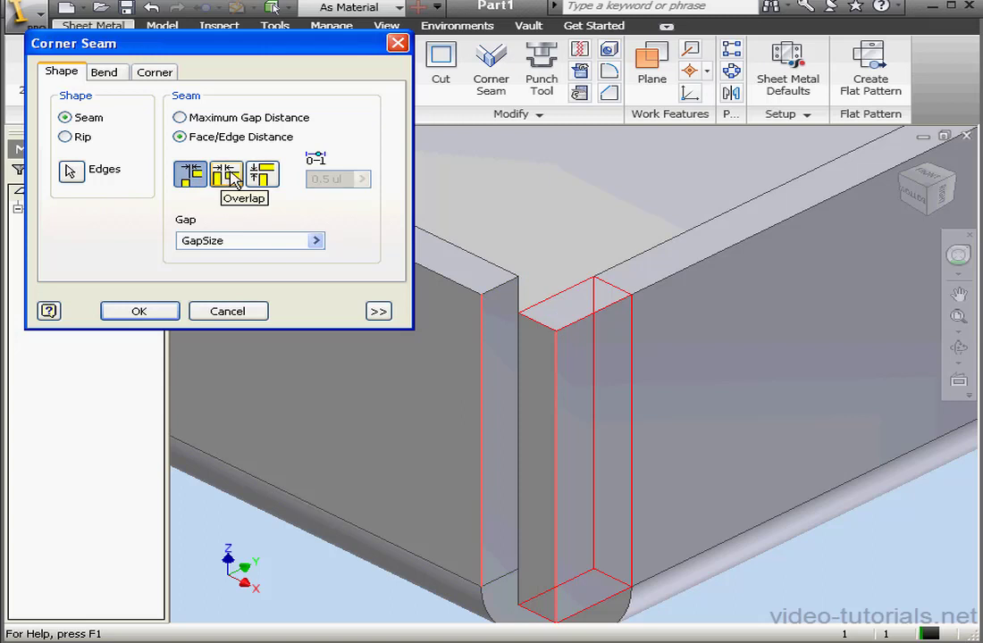
click(228, 175)
click(263, 177)
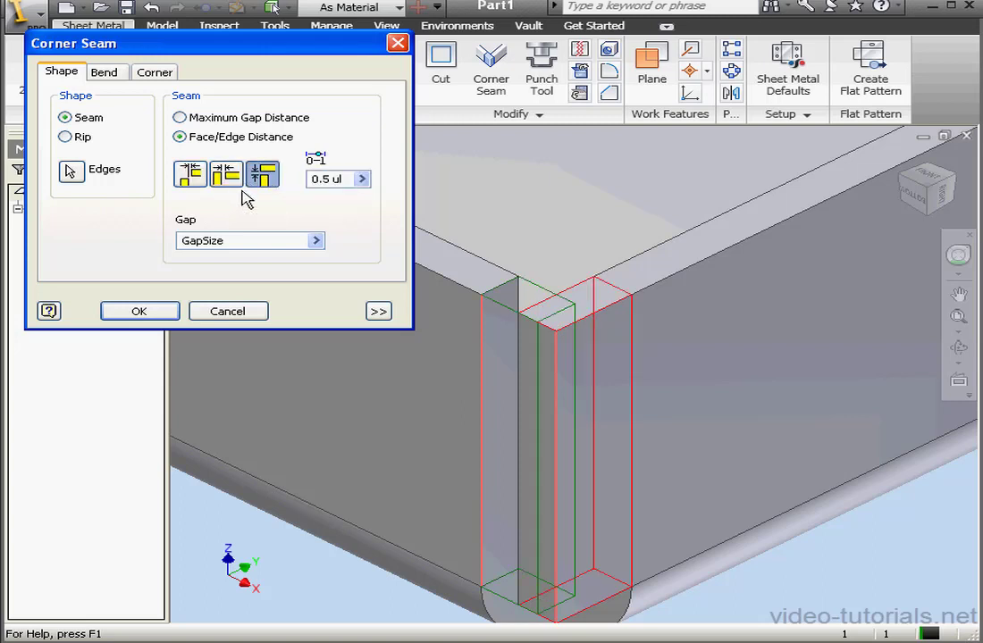
click(329, 179)
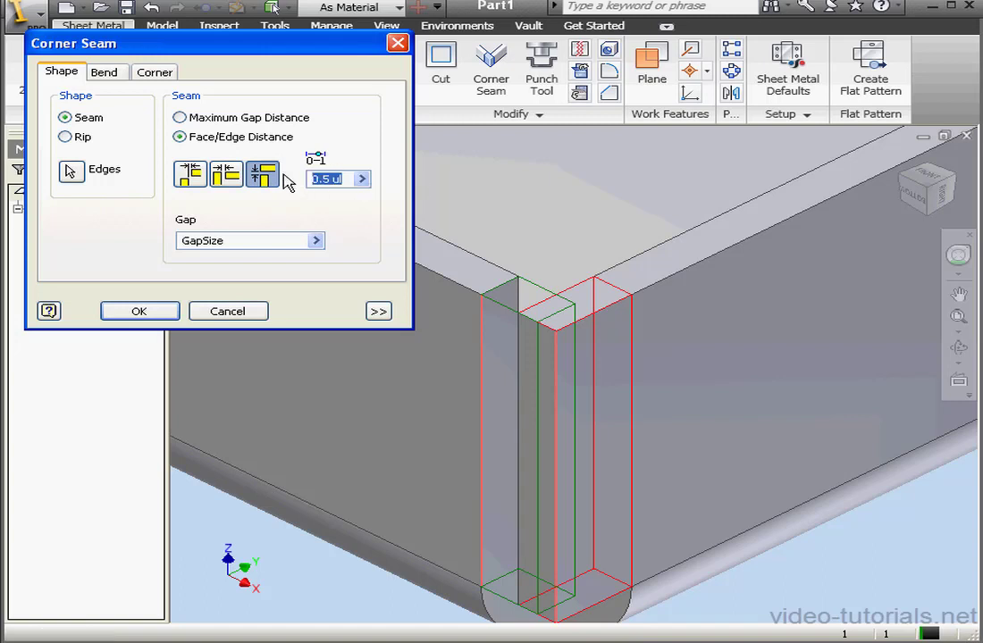
text(1)
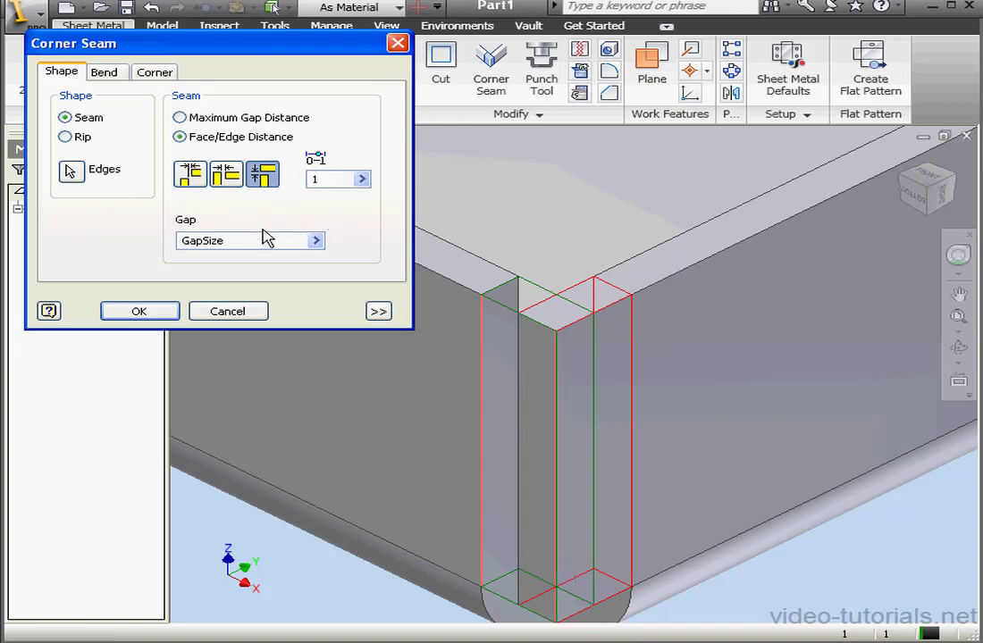
mouse_move(224, 237)
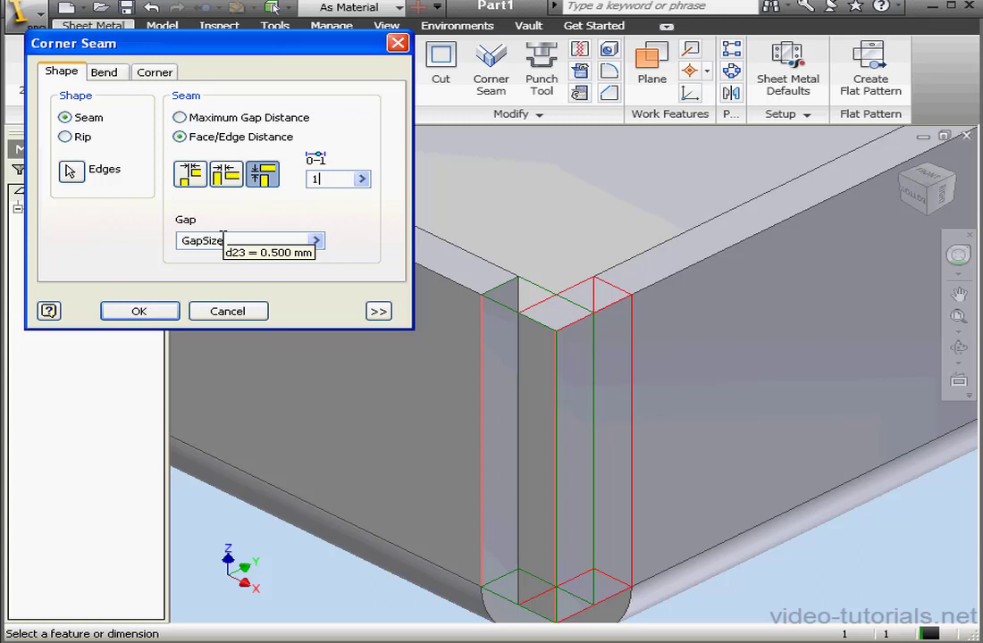
click(224, 238)
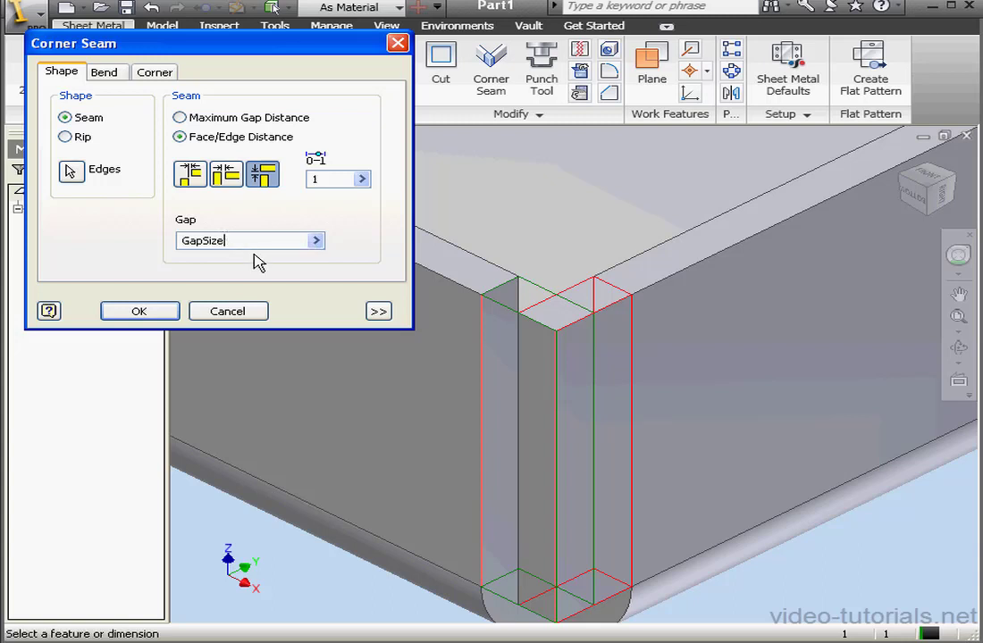
text(/2)
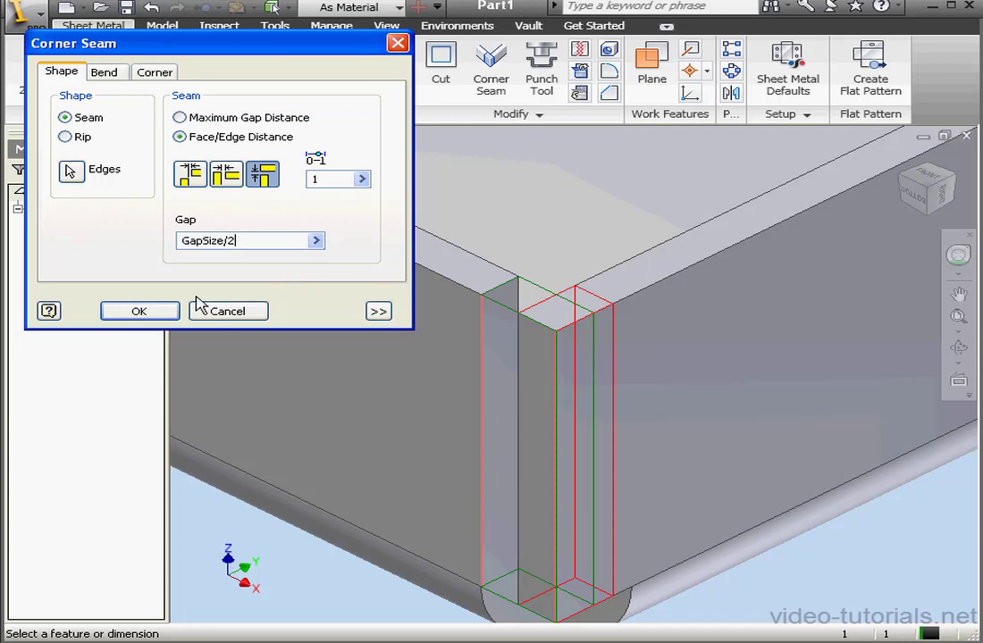
click(154, 312)
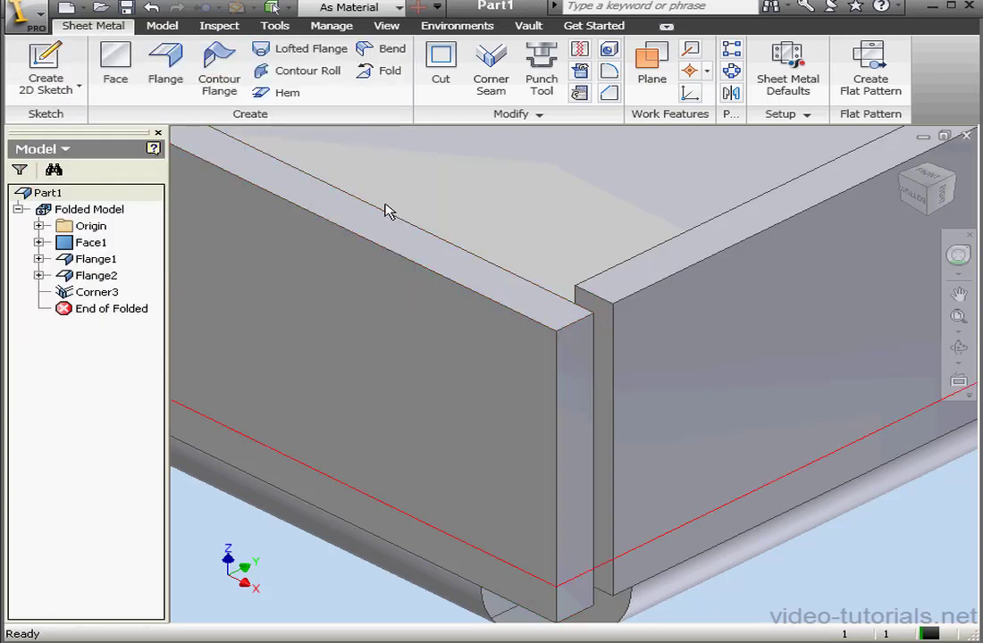
click(798, 68)
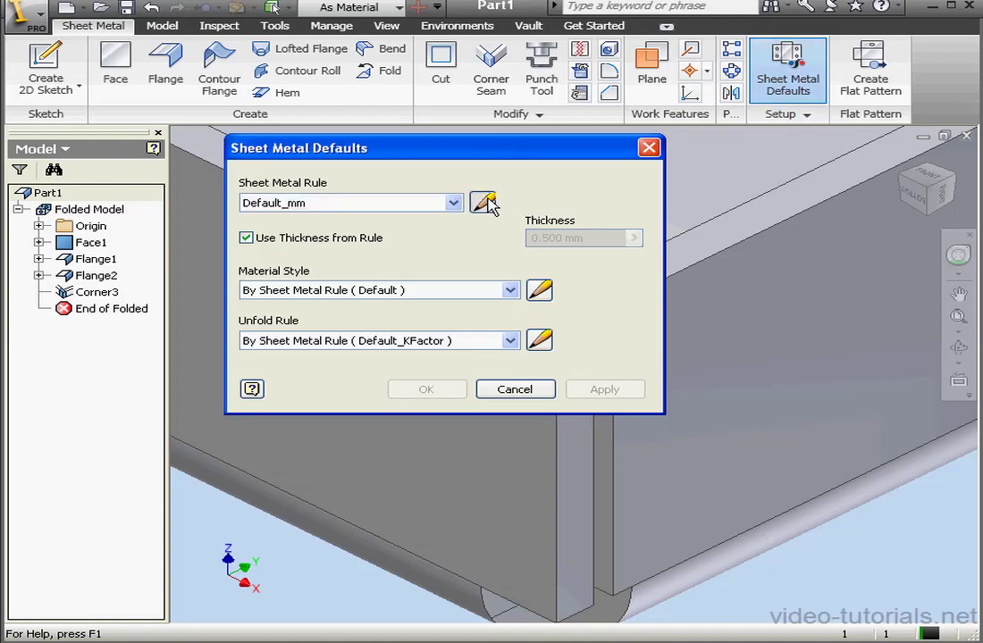
click(485, 201)
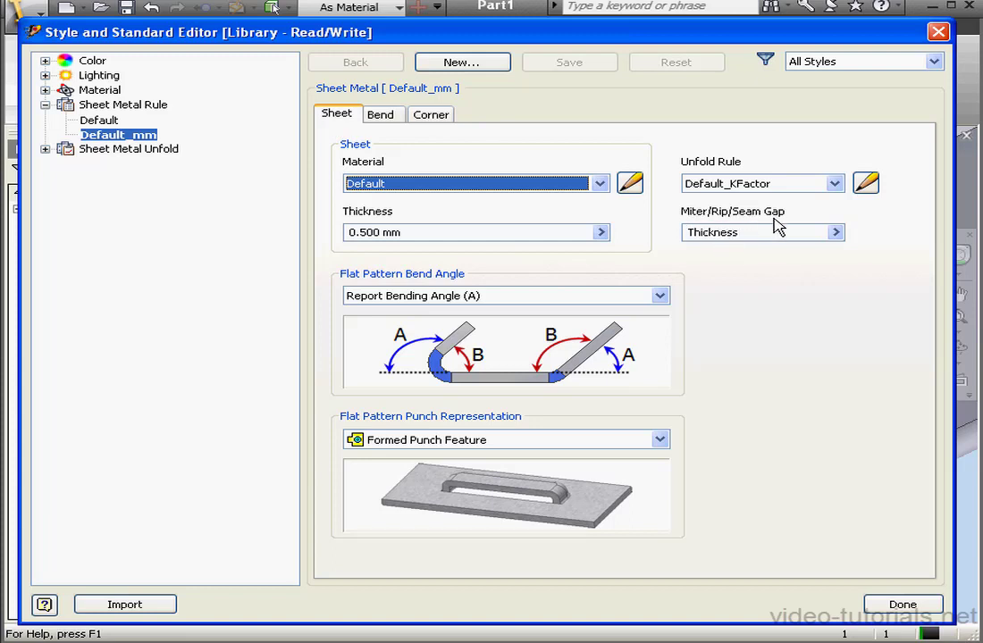
mouse_move(749, 233)
click(904, 605)
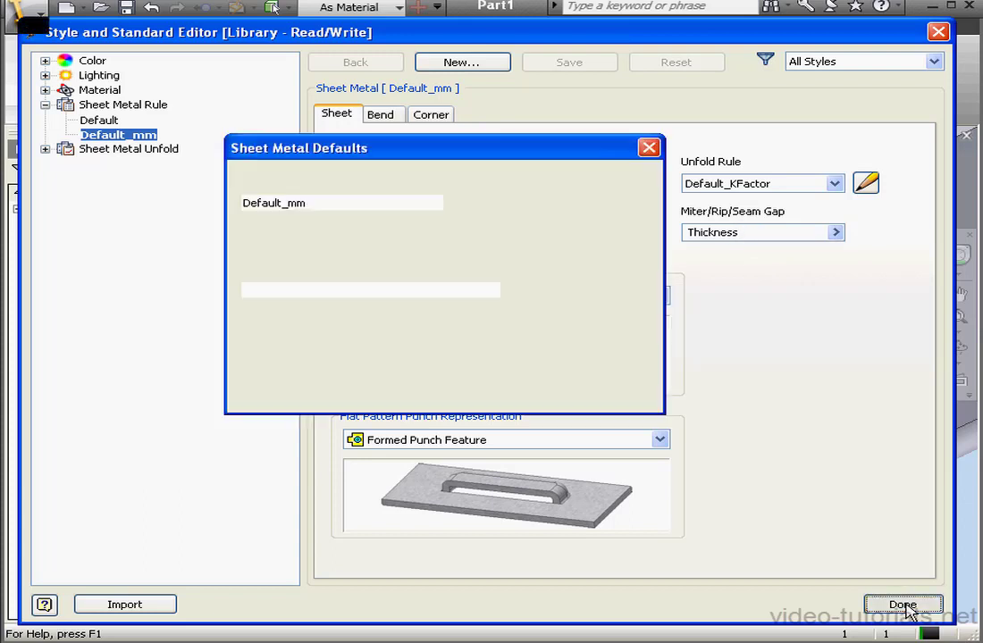
click(496, 391)
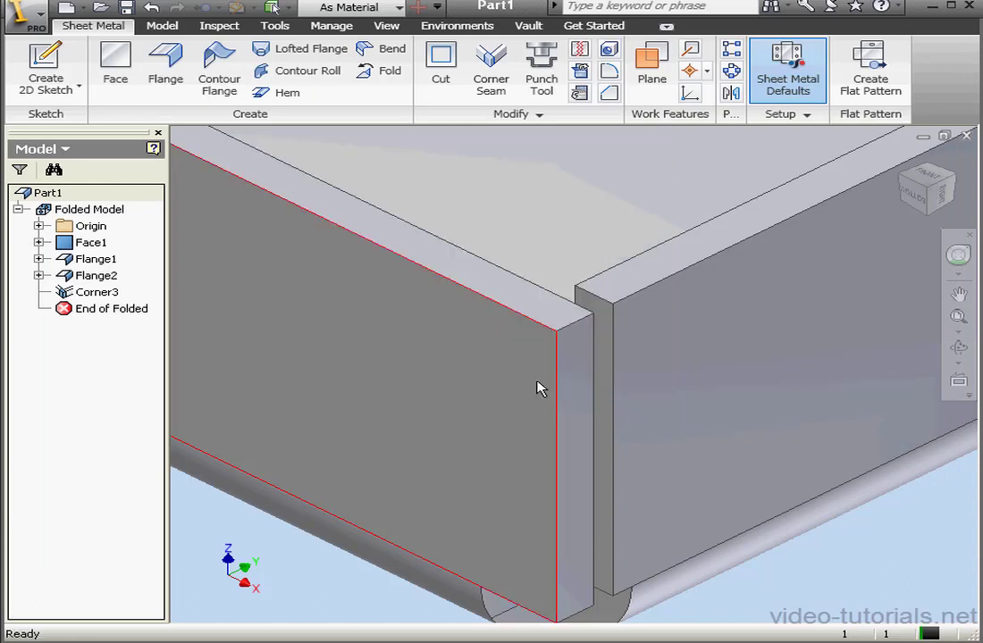
Step: Delete the Corner3 corner seam
click(98, 292)
right_click(100, 292)
click(143, 330)
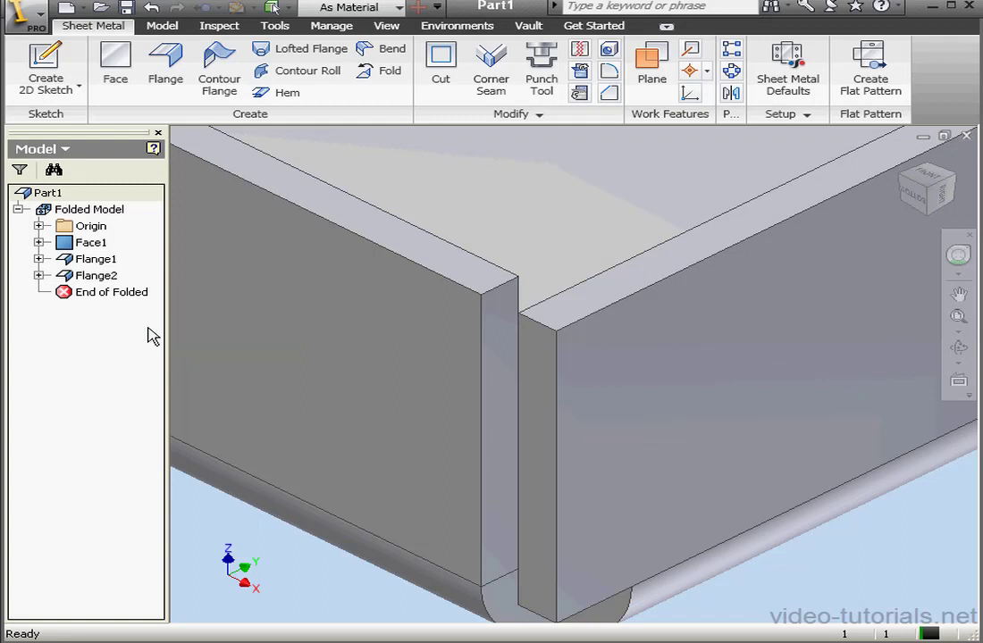
Step: Change Flange2's flange angle from 90 to 45 degrees
double_click(96, 275)
drag(373, 158, 313, 159)
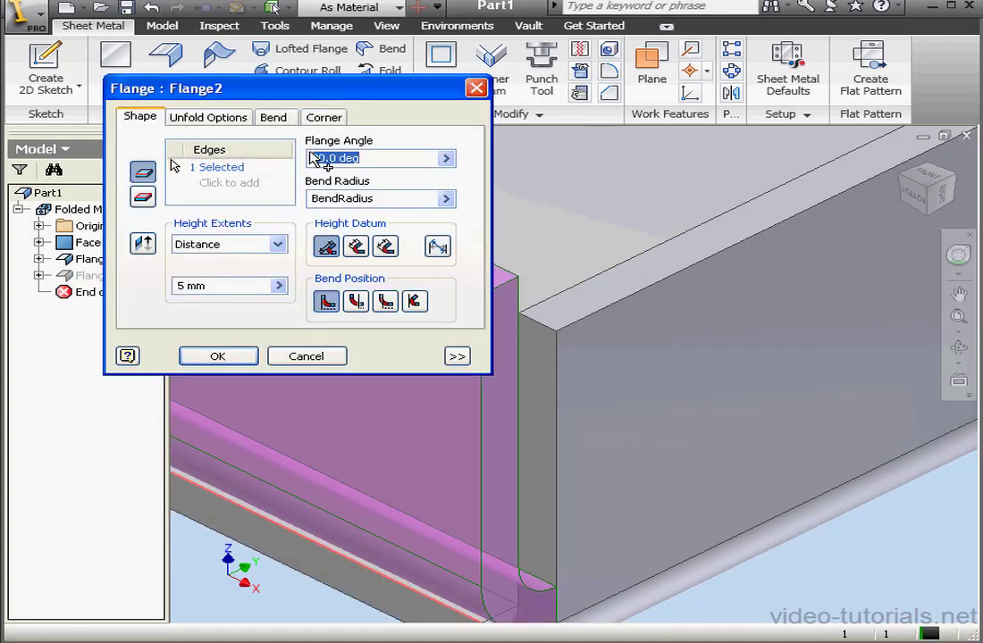
text(45)
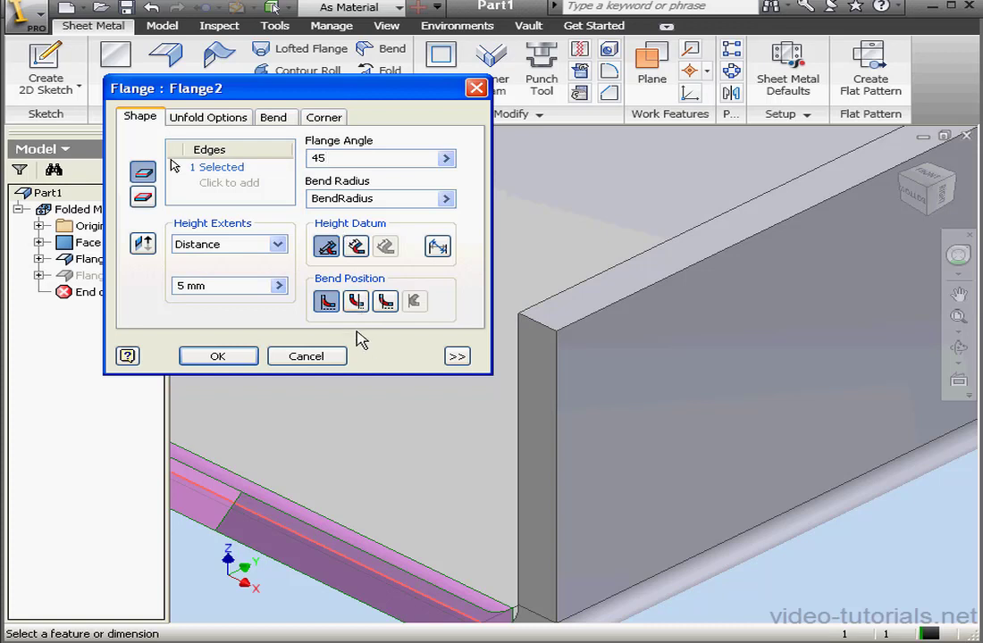
click(233, 356)
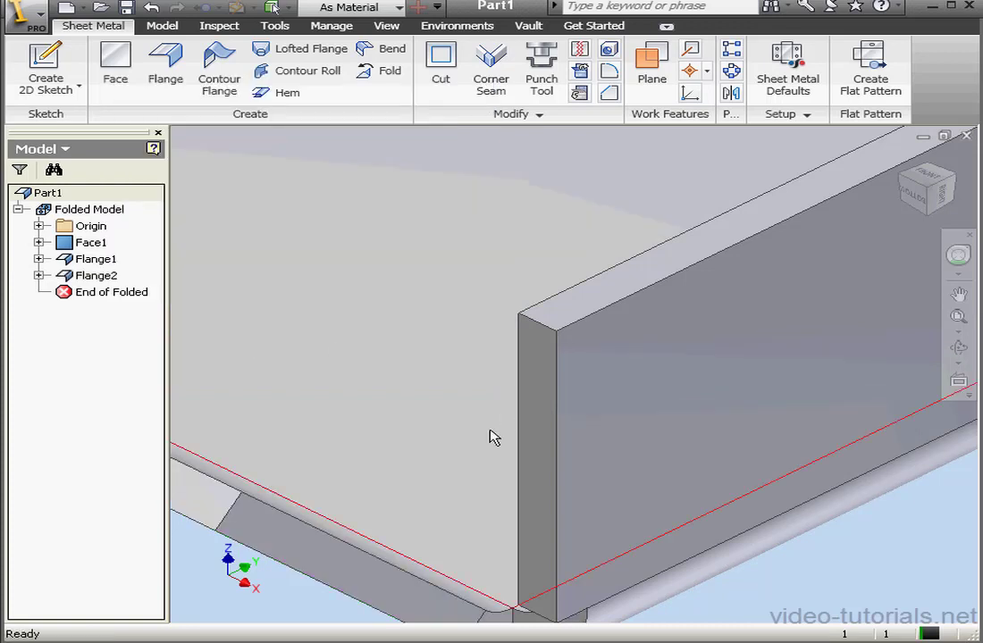
scroll(494, 438, down, 3)
middle_drag(476, 391, 473, 354)
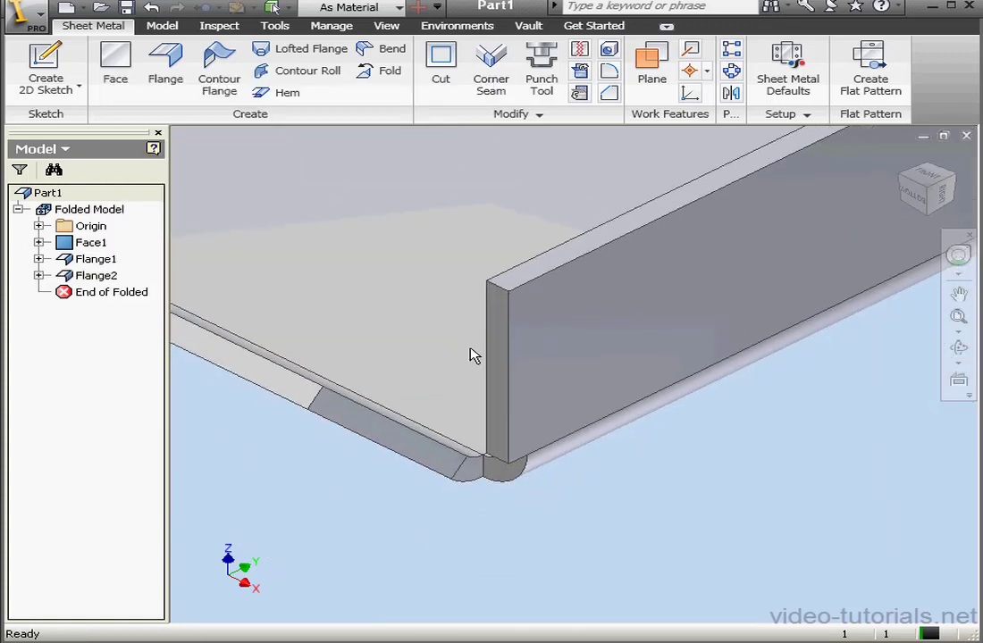
Step: Add overlapping corner seam Corner4 between the 45° flange and the other flange, gap GapSize/4
click(491, 70)
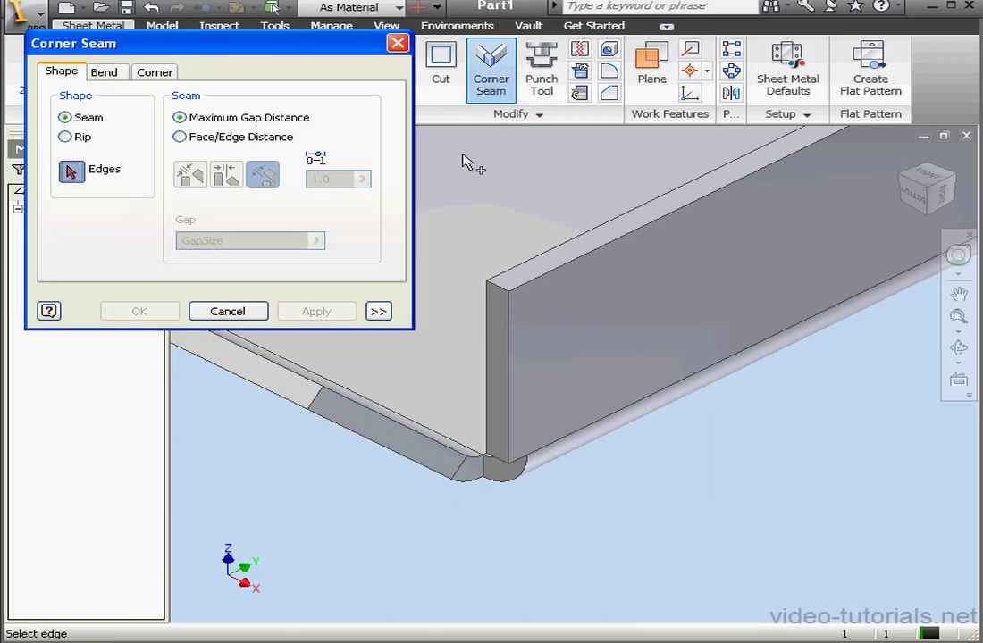
click(514, 347)
click(359, 440)
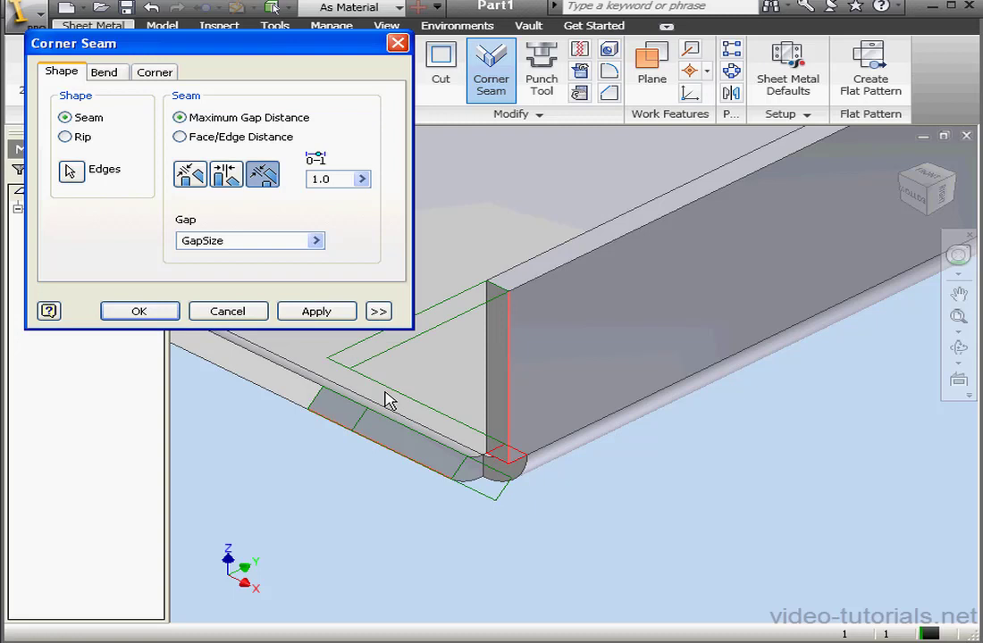
click(959, 348)
drag(456, 413, 603, 404)
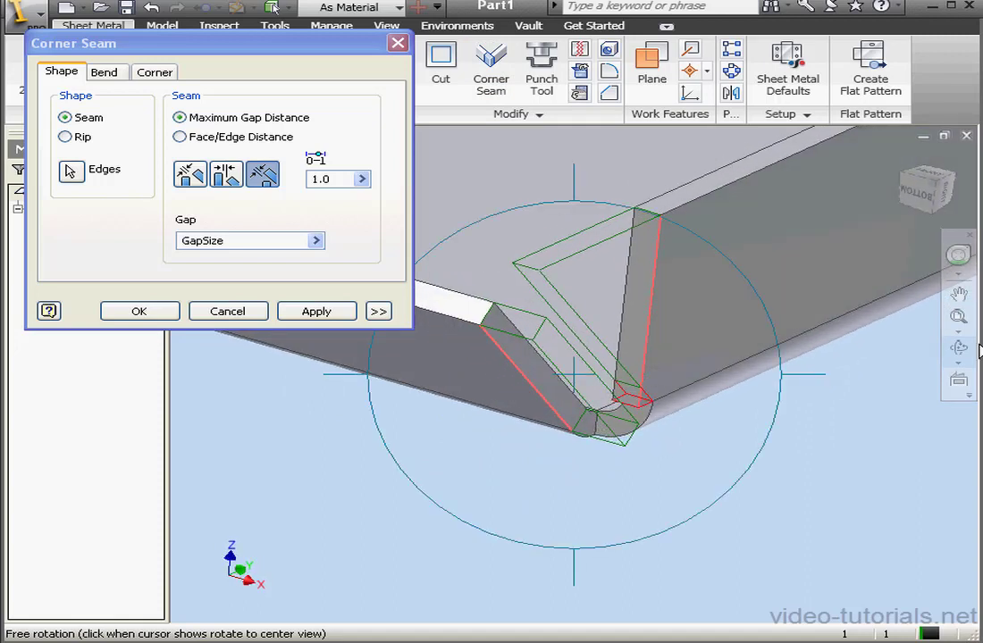
click(961, 349)
click(229, 176)
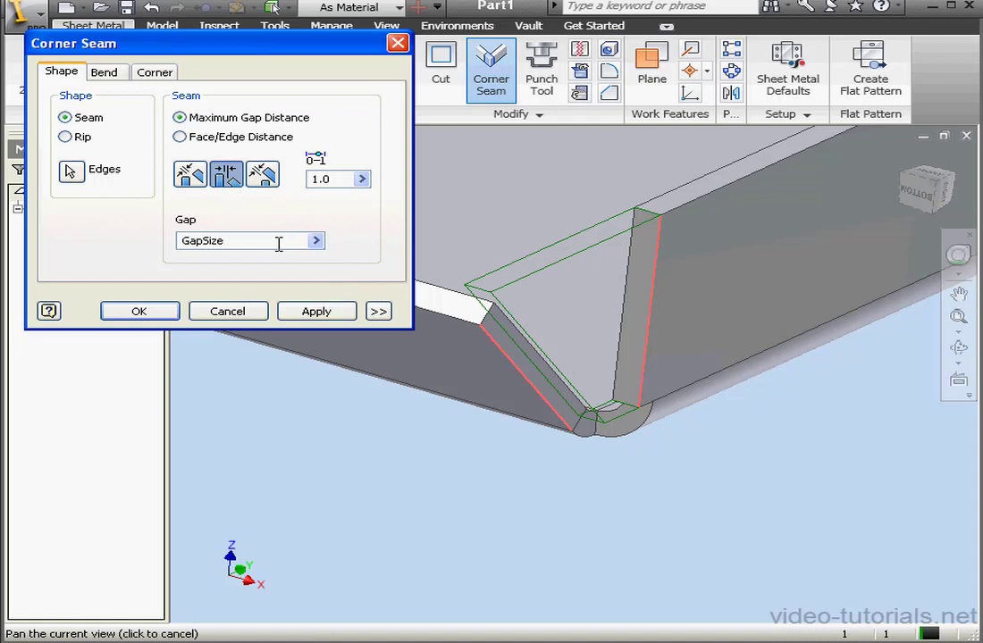
text(/4)
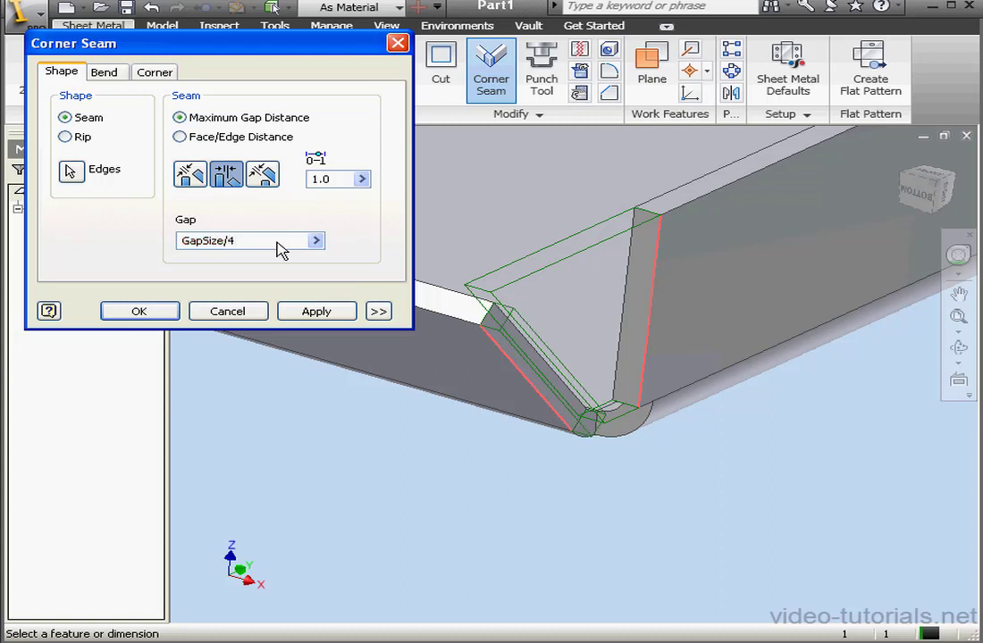
click(165, 311)
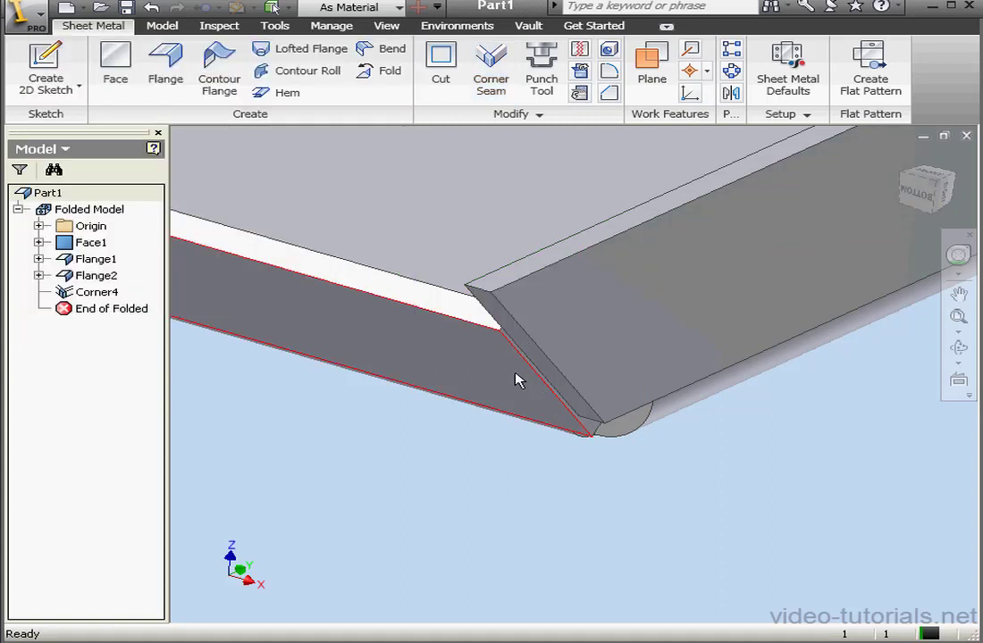
Step: Create Work Plane1 through two flange edges
click(652, 76)
click(441, 290)
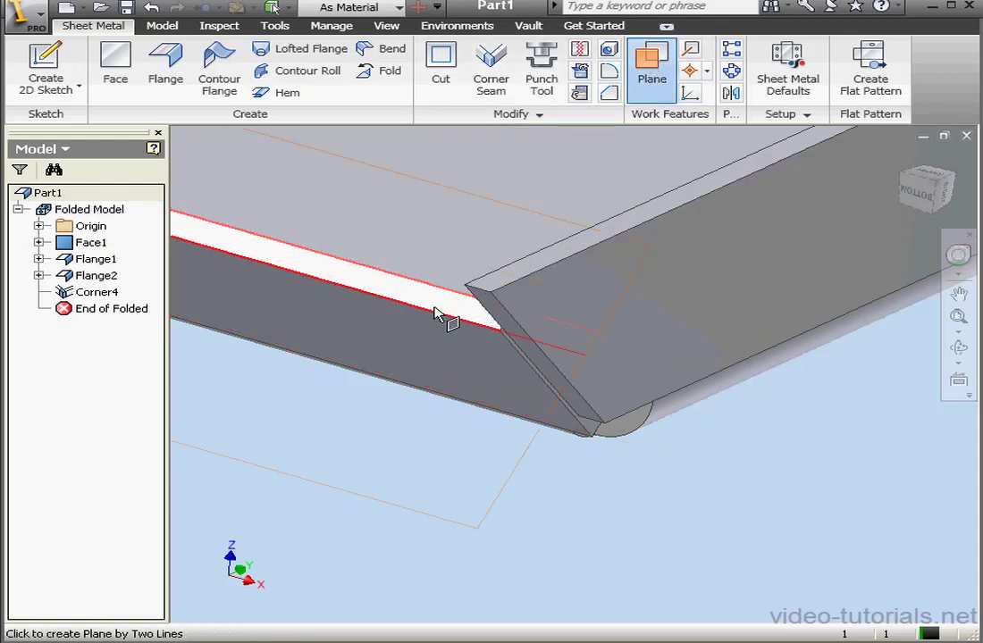
click(434, 310)
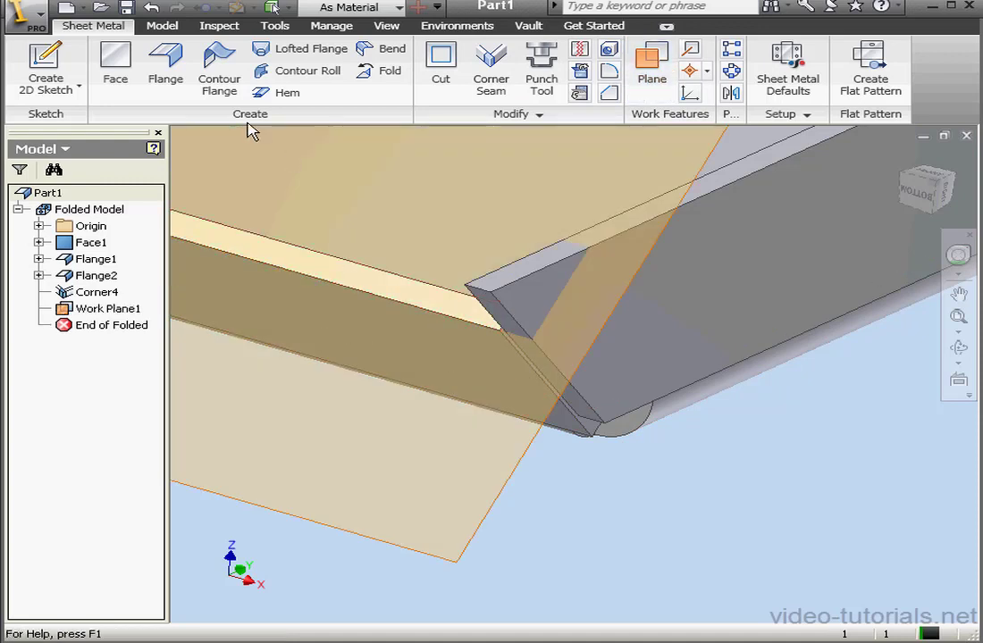
Step: Split the whole part along Work Plane1, removing the opposite side
click(159, 27)
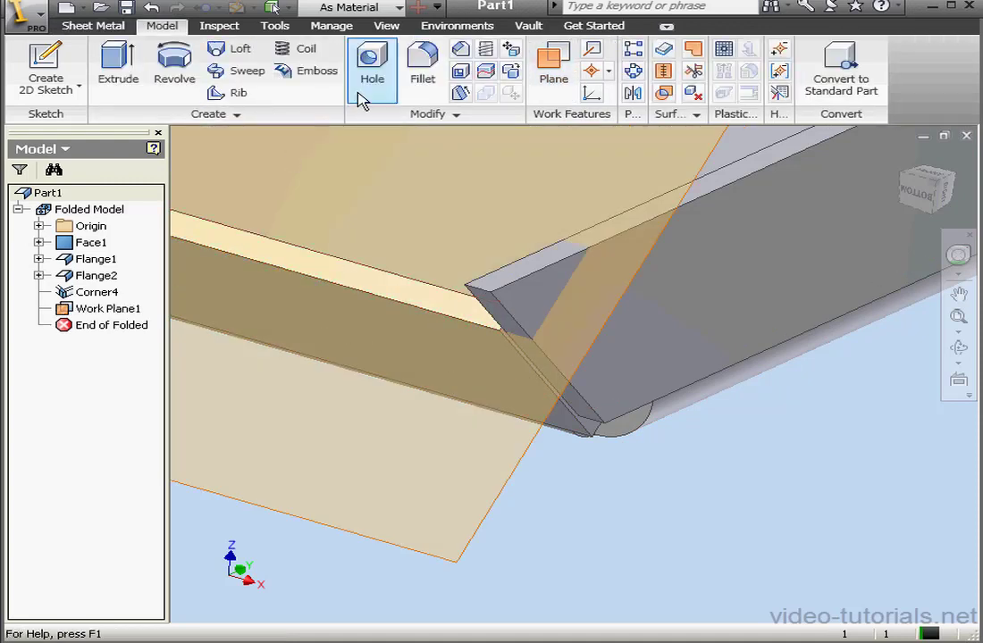
click(486, 72)
click(554, 413)
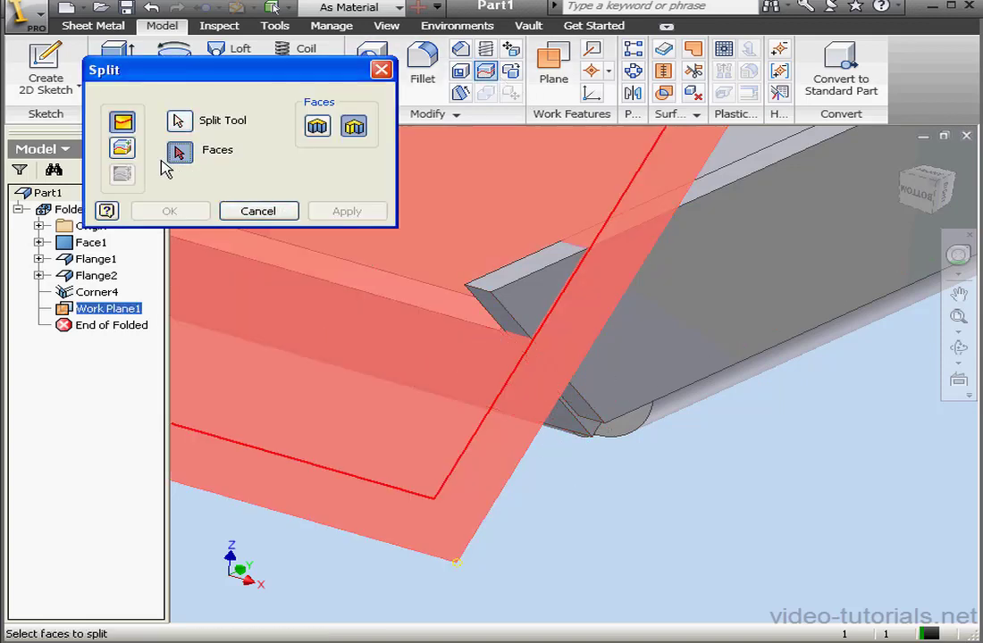
click(130, 150)
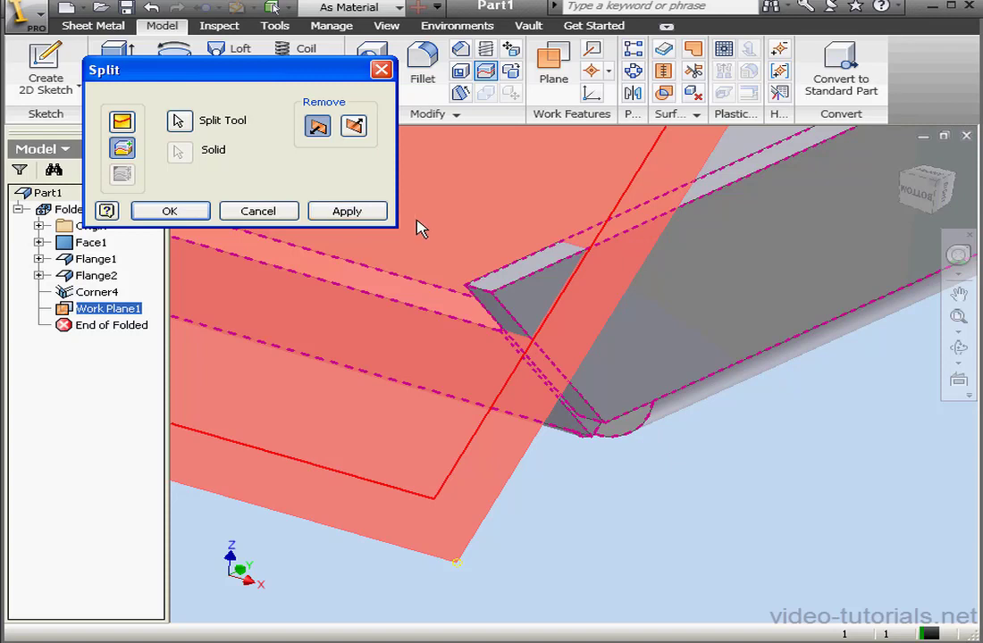
scroll(424, 226, up, 2)
middle_drag(454, 230, 618, 372)
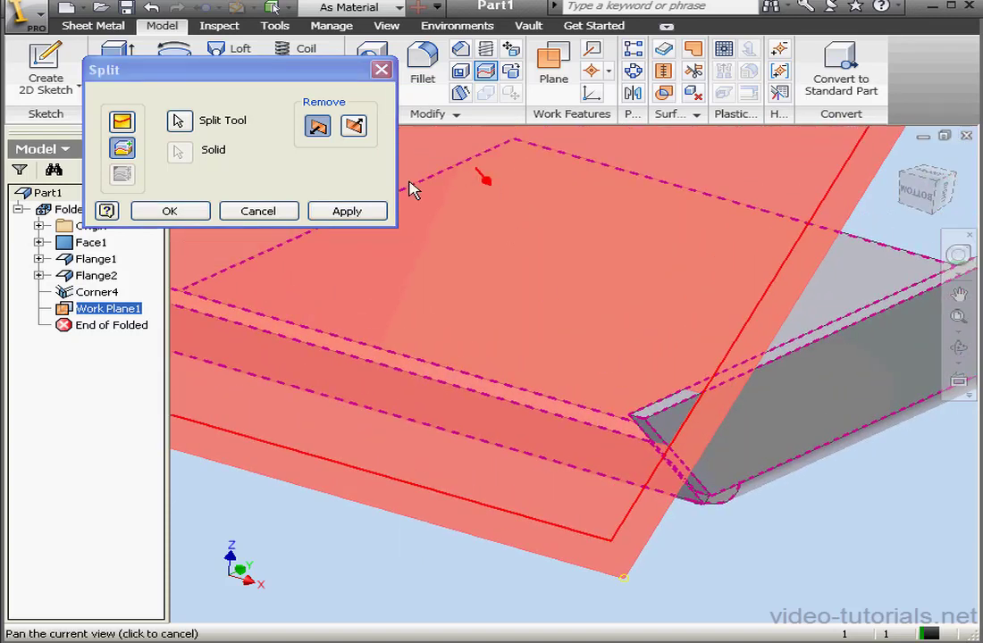
click(353, 126)
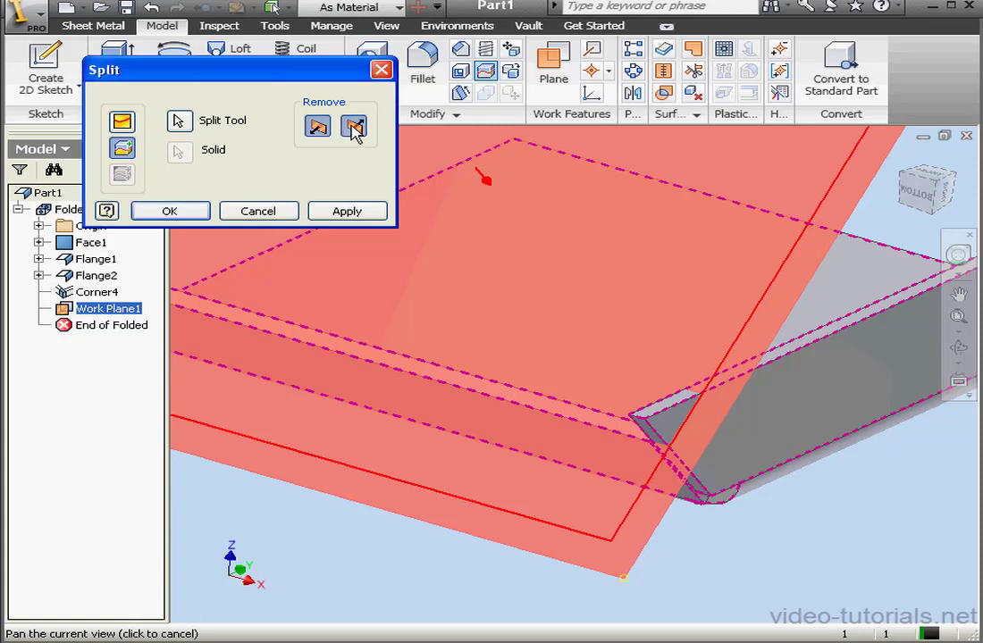
click(169, 211)
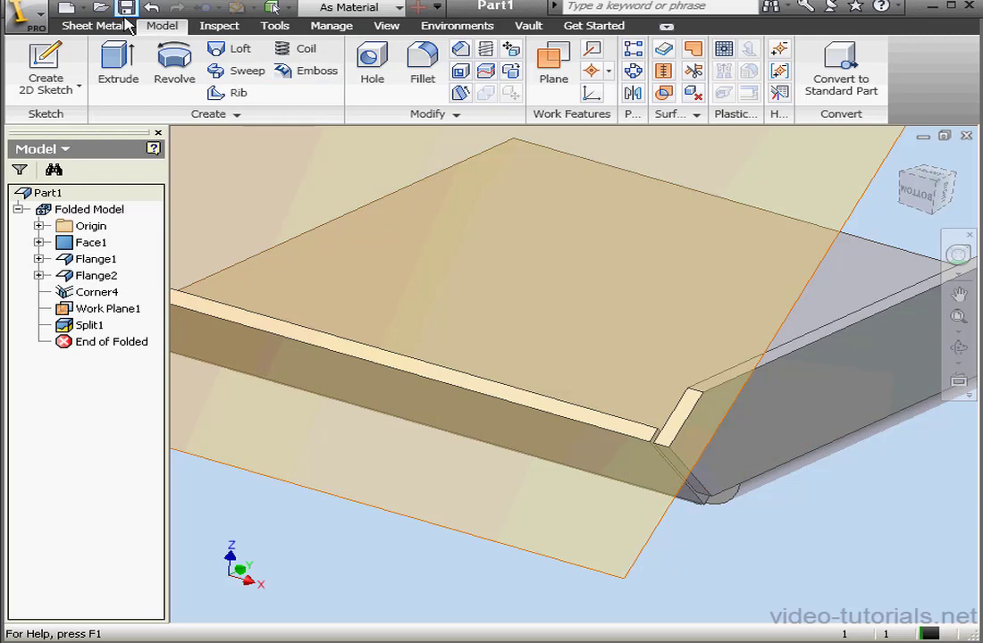
Step: Undo the split and the Work Plane1 creation
click(152, 8)
click(152, 8)
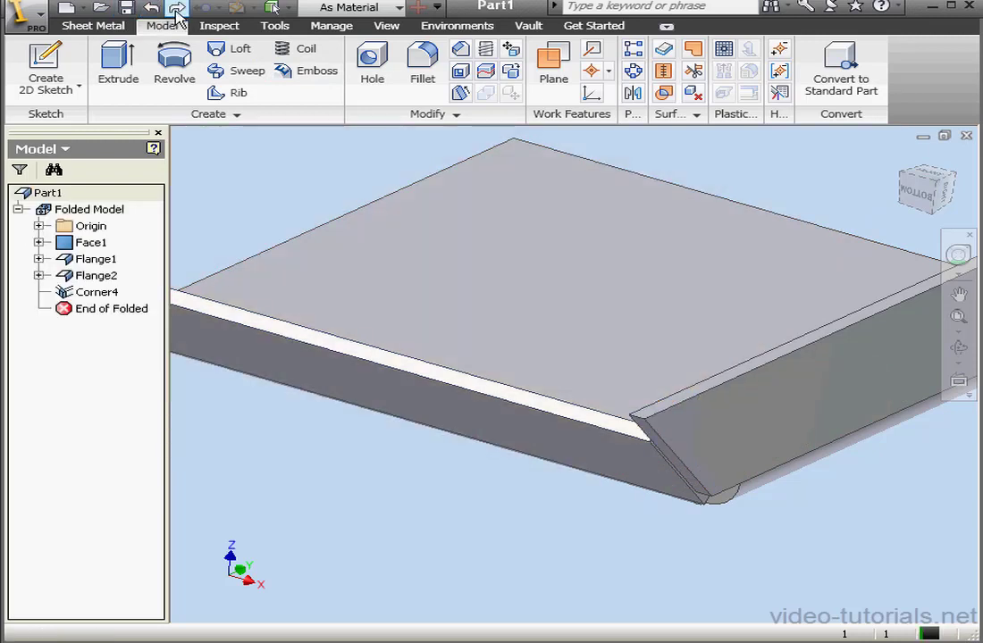
middle_drag(455, 289, 442, 328)
scroll(429, 303, up, 5)
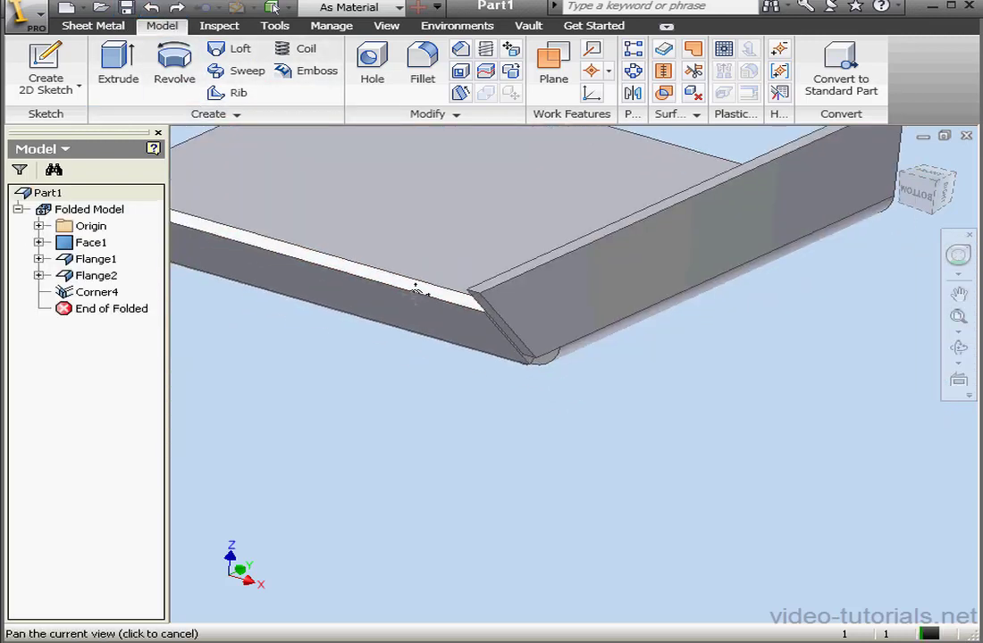
Step: Make Flange2's height extend To the plate's corner vertex
double_click(94, 275)
drag(413, 97, 780, 302)
scroll(384, 411, down, 3)
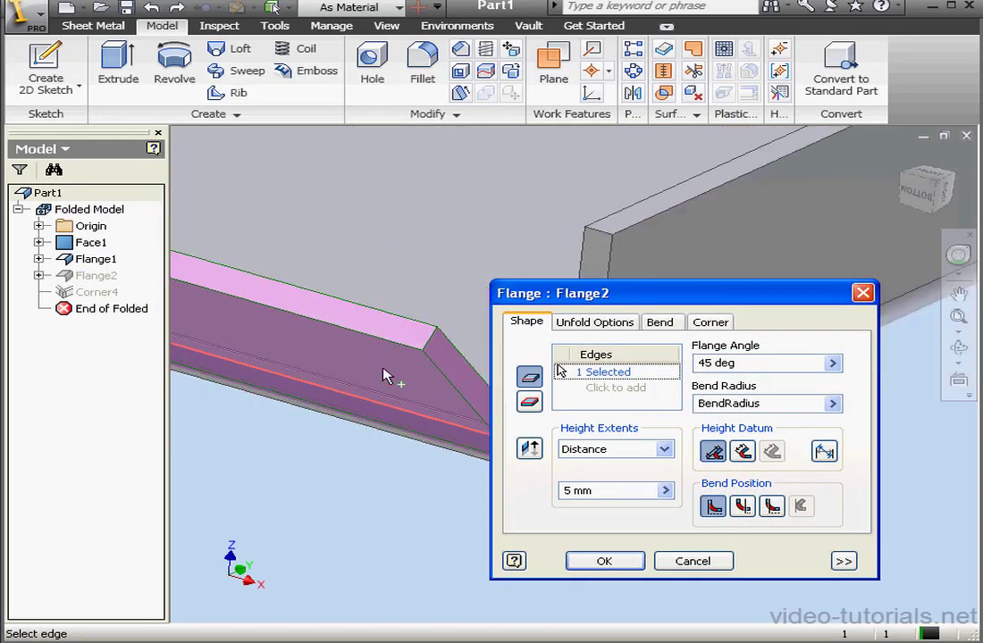
click(666, 449)
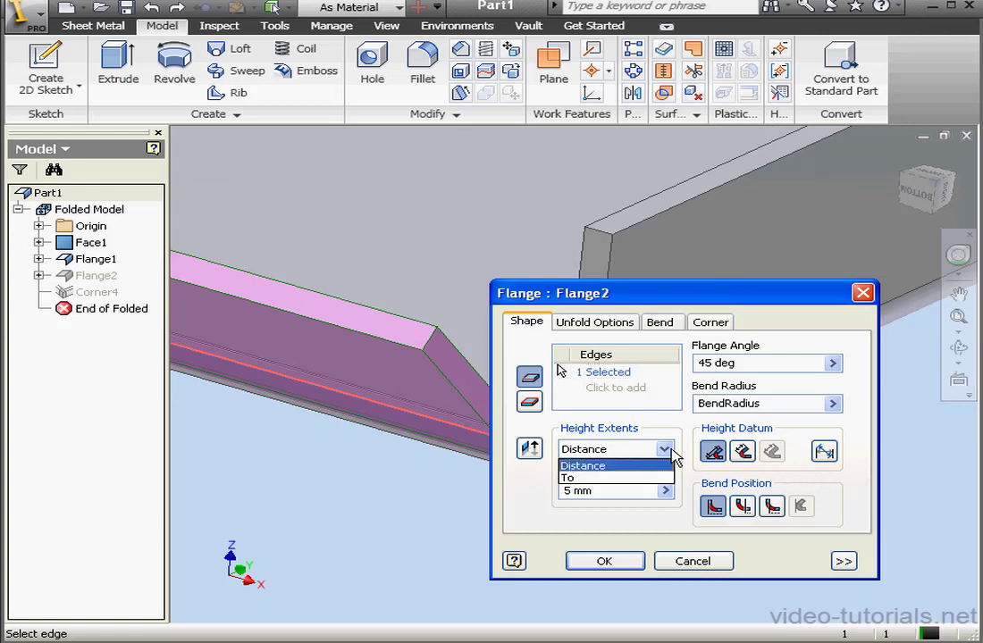
click(623, 478)
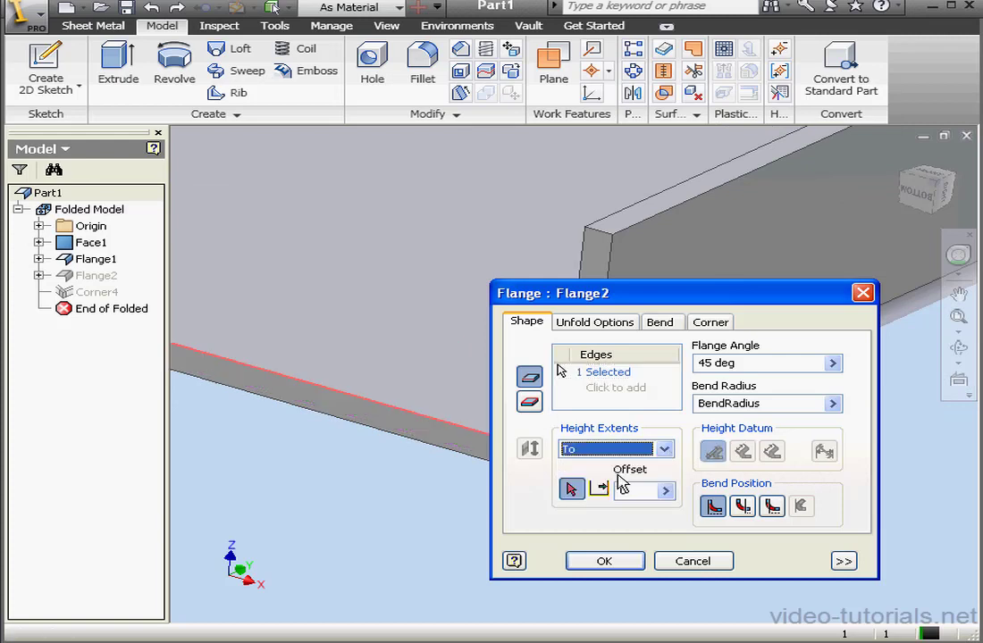
click(585, 230)
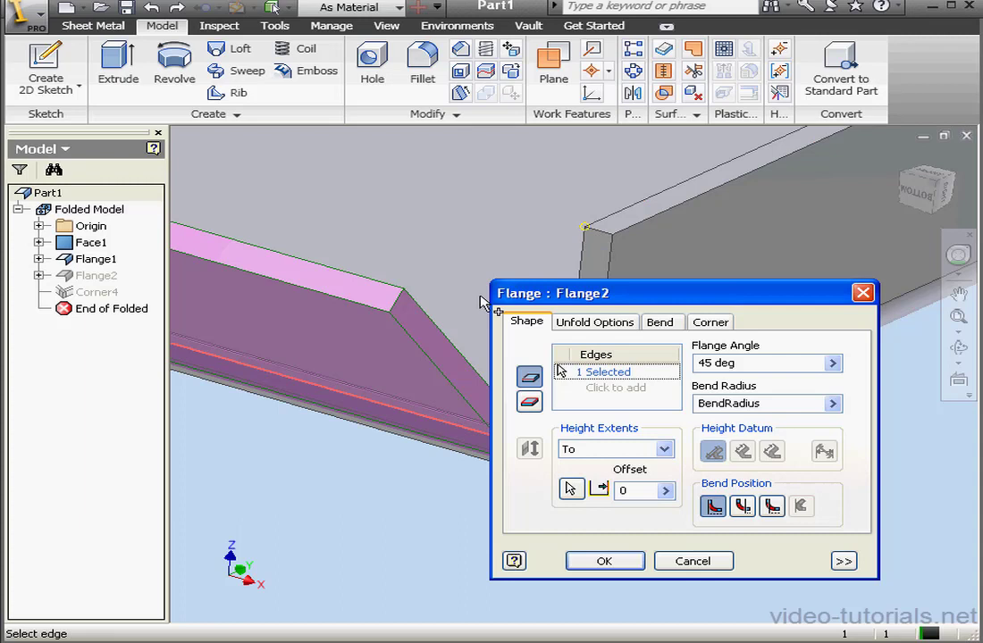
click(626, 561)
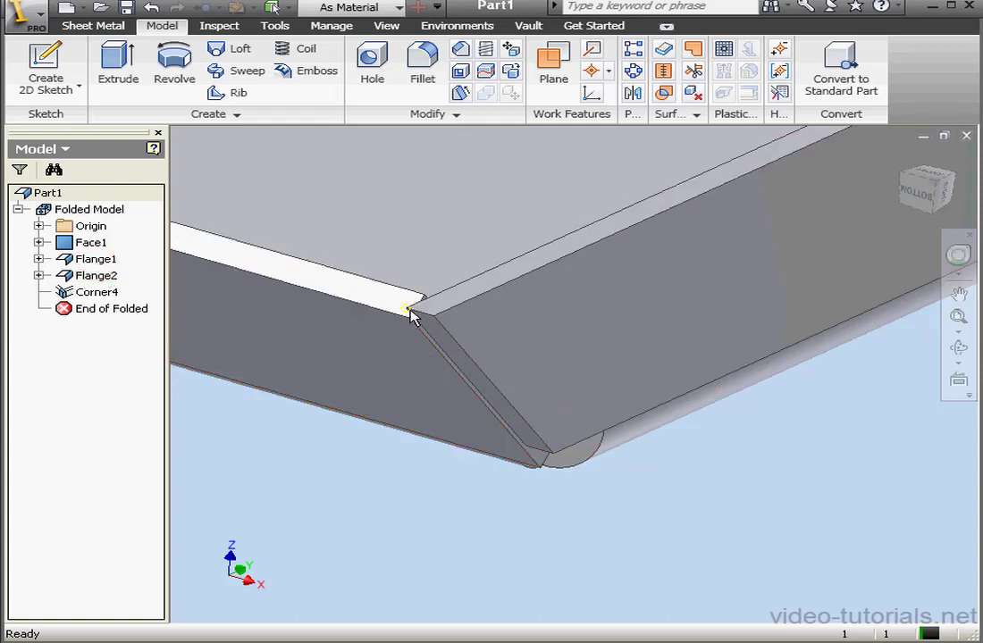
Step: Sketch on the flange's side face with the top face edges projected in
scroll(439, 323, up, 5)
key(F2)
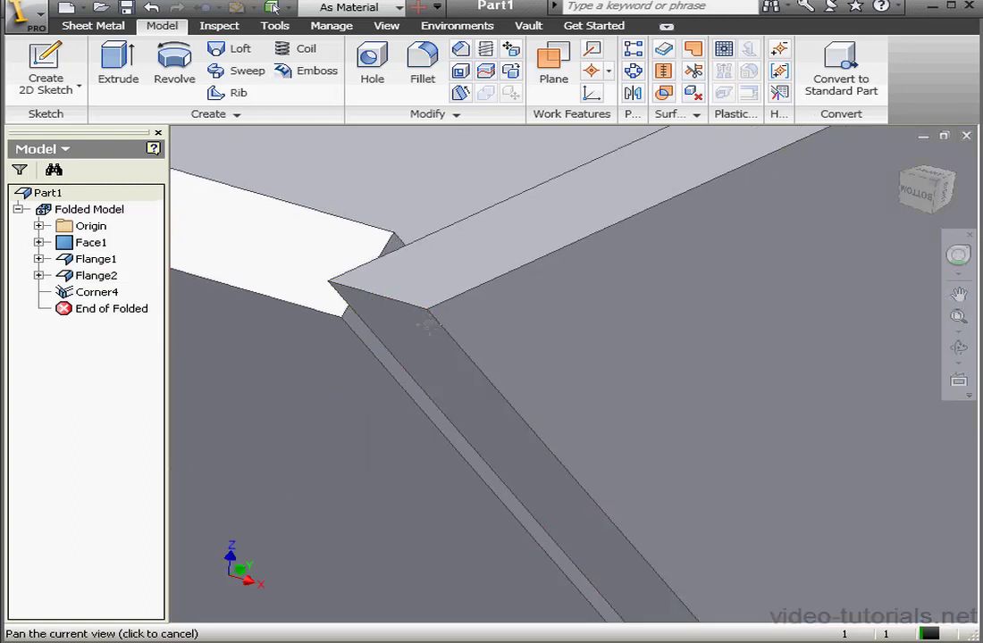
drag(439, 323, 562, 333)
key(Escape)
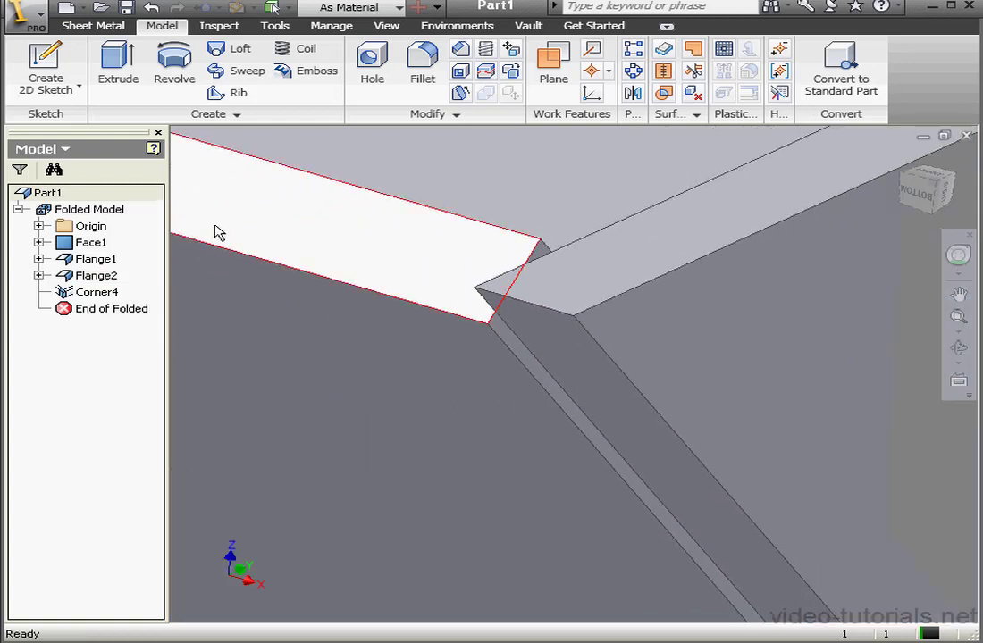
click(45, 70)
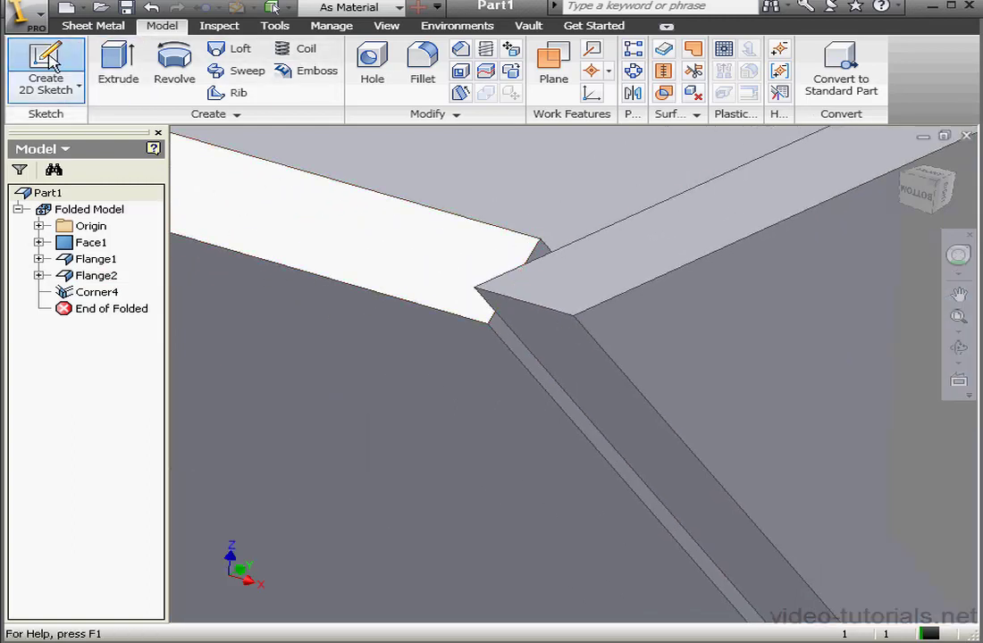
click(666, 334)
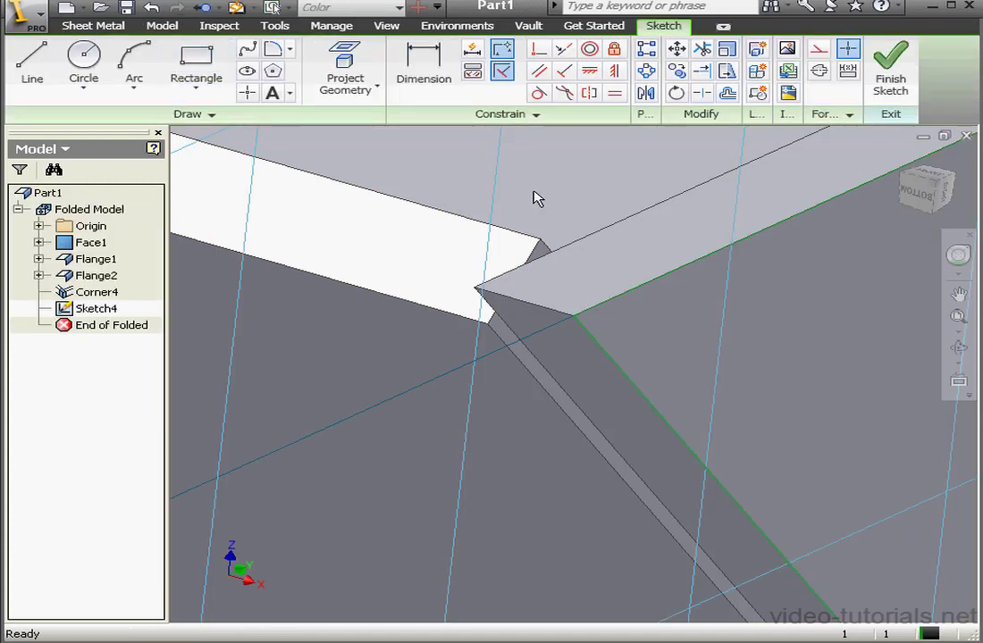
click(346, 64)
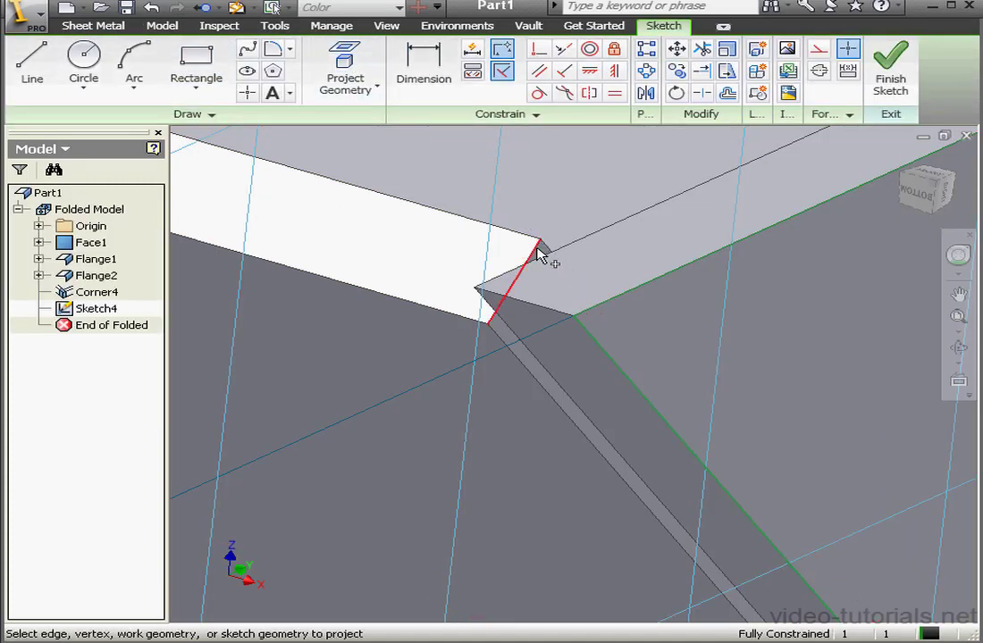
click(682, 327)
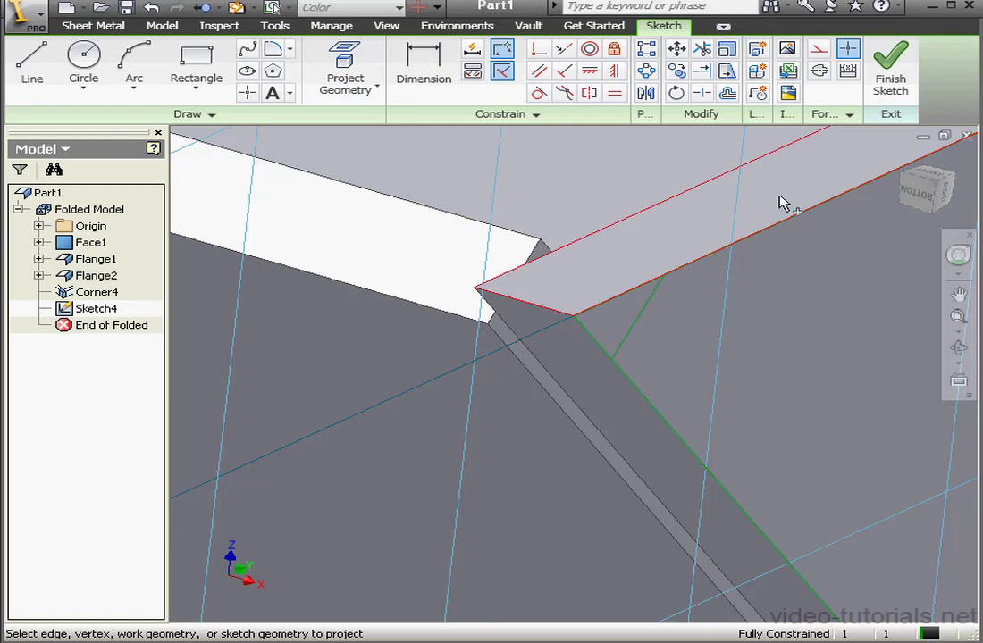
click(891, 72)
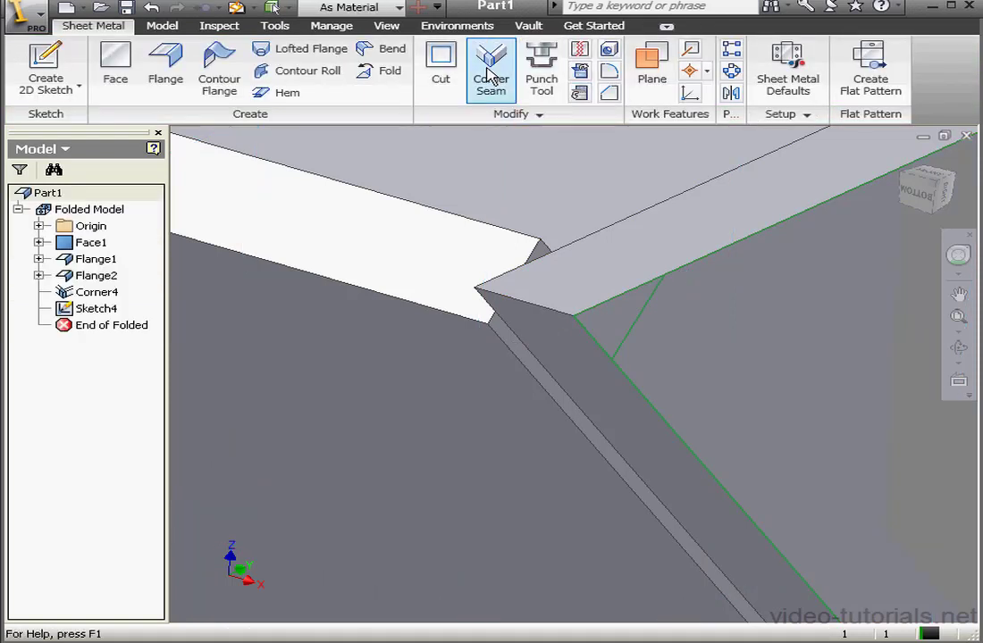
Step: Cut the triangular sketch region with flipped direction to remove the overlapping material
click(439, 78)
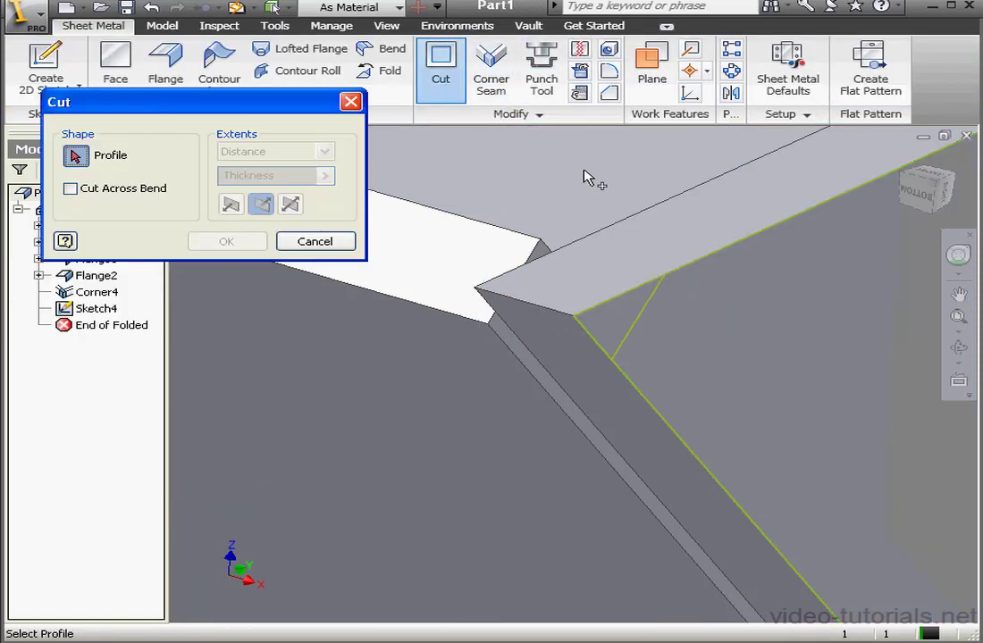
click(625, 312)
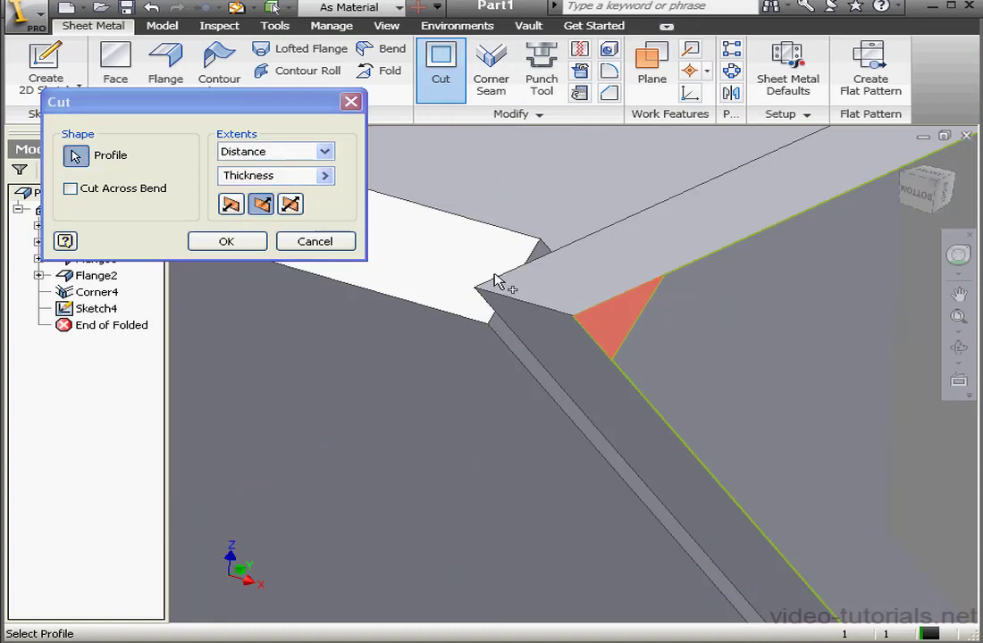
click(261, 205)
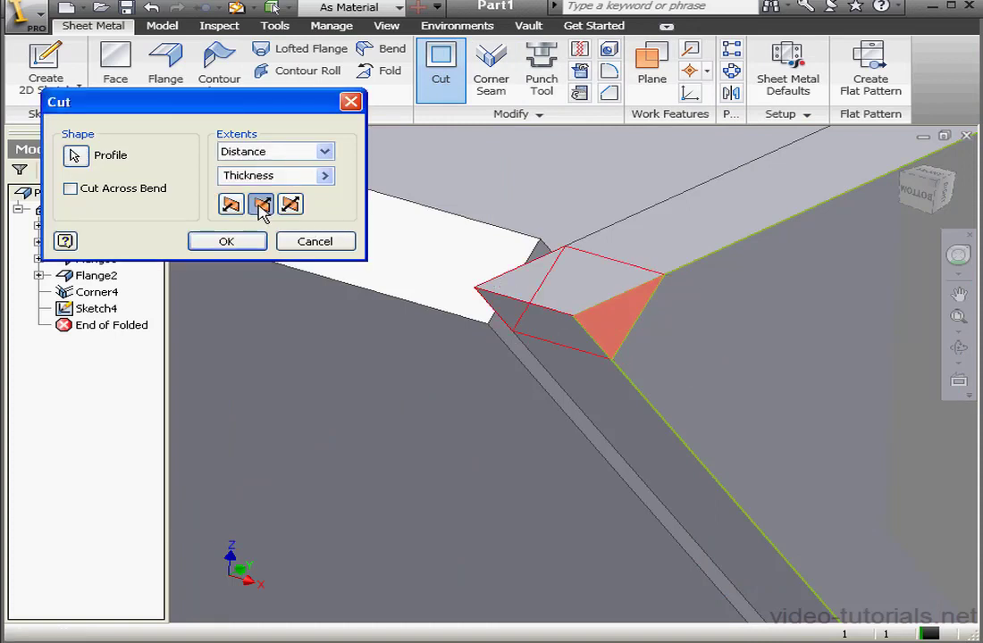
click(249, 243)
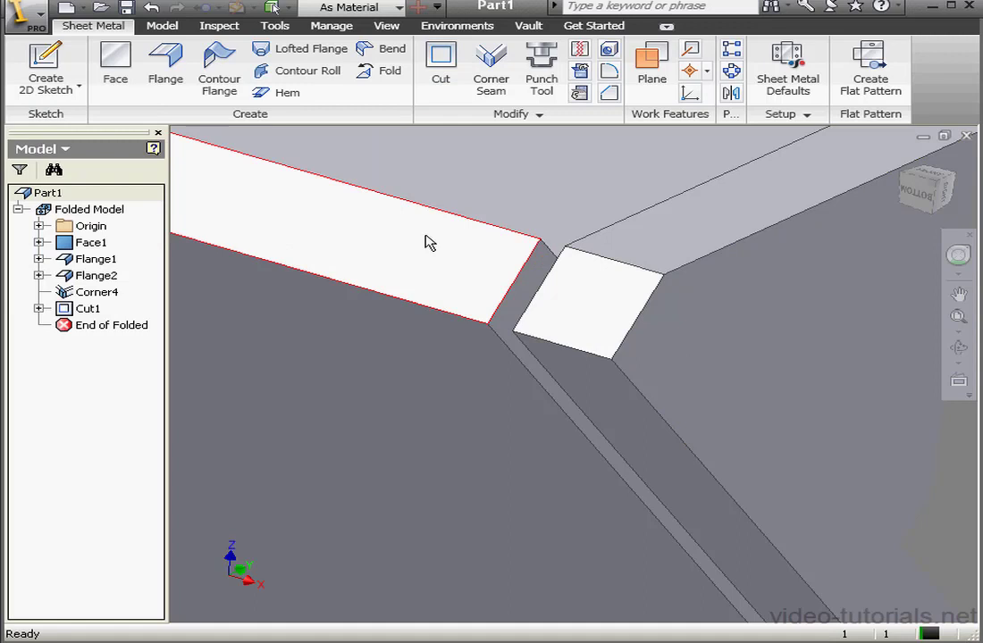
scroll(429, 242, down, 3)
middle_drag(537, 375, 456, 348)
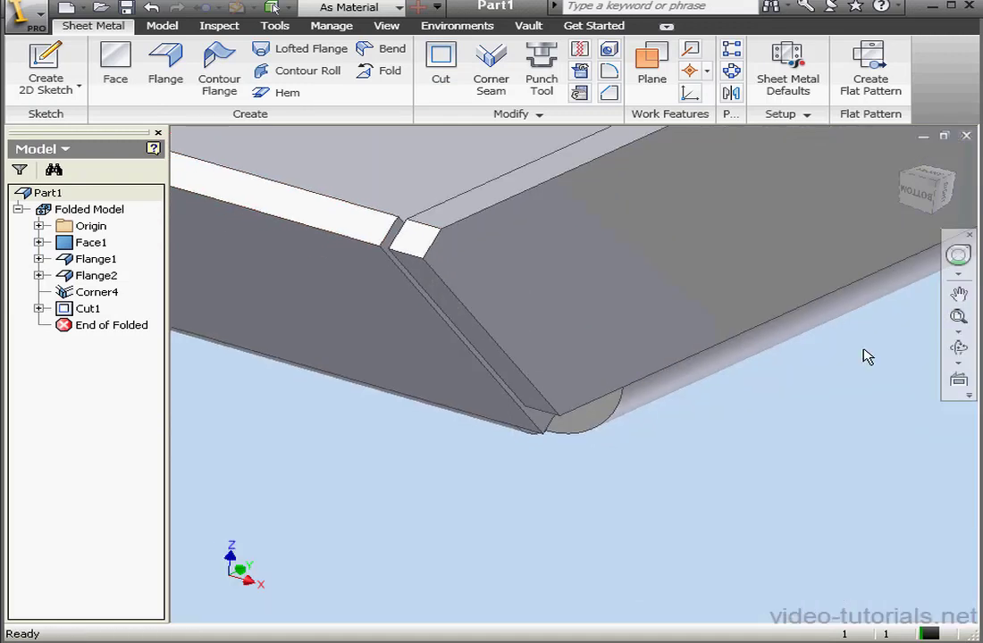
click(957, 350)
drag(572, 368, 544, 367)
drag(540, 322, 587, 363)
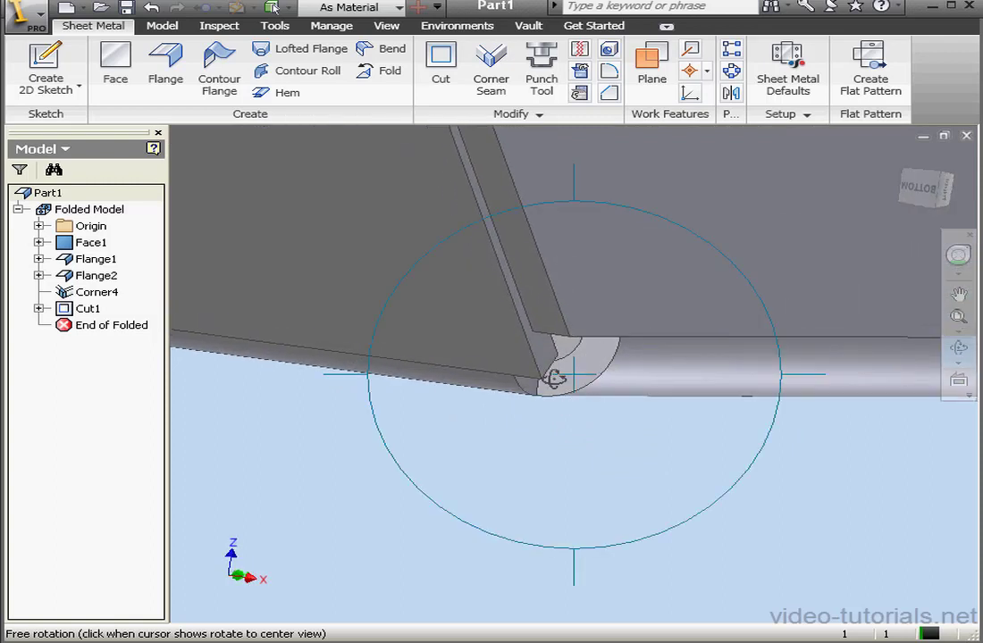
key(Escape)
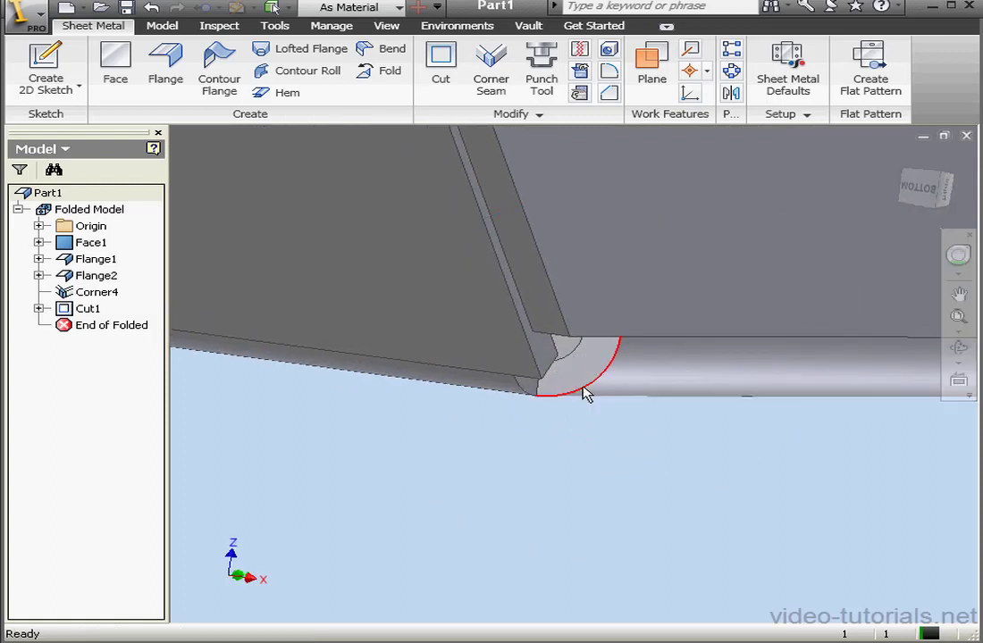
Step: Set the corner seam's relief shape to Tear
middle_drag(586, 380, 576, 454)
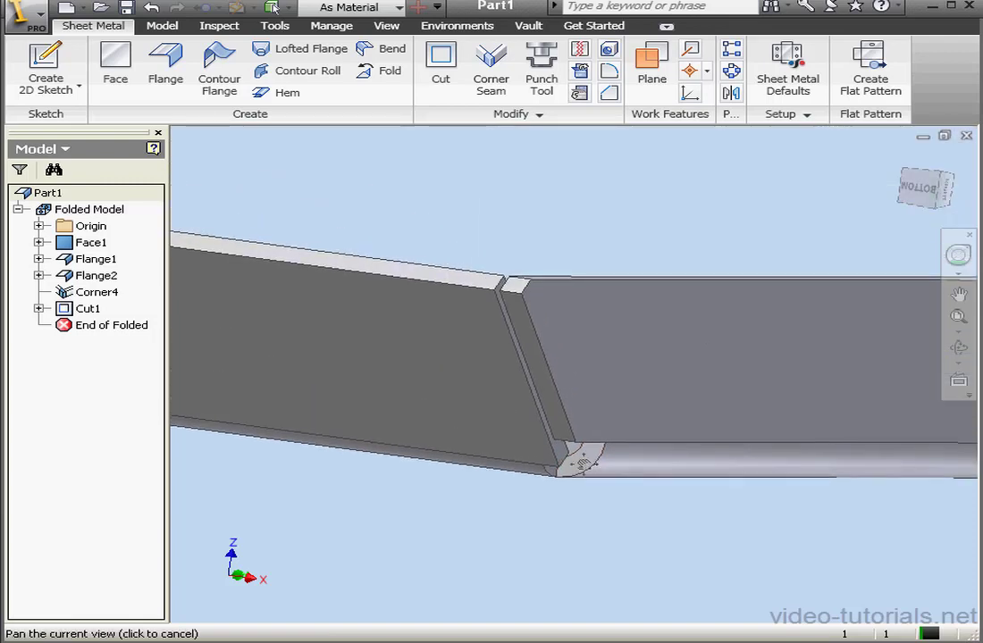
double_click(445, 402)
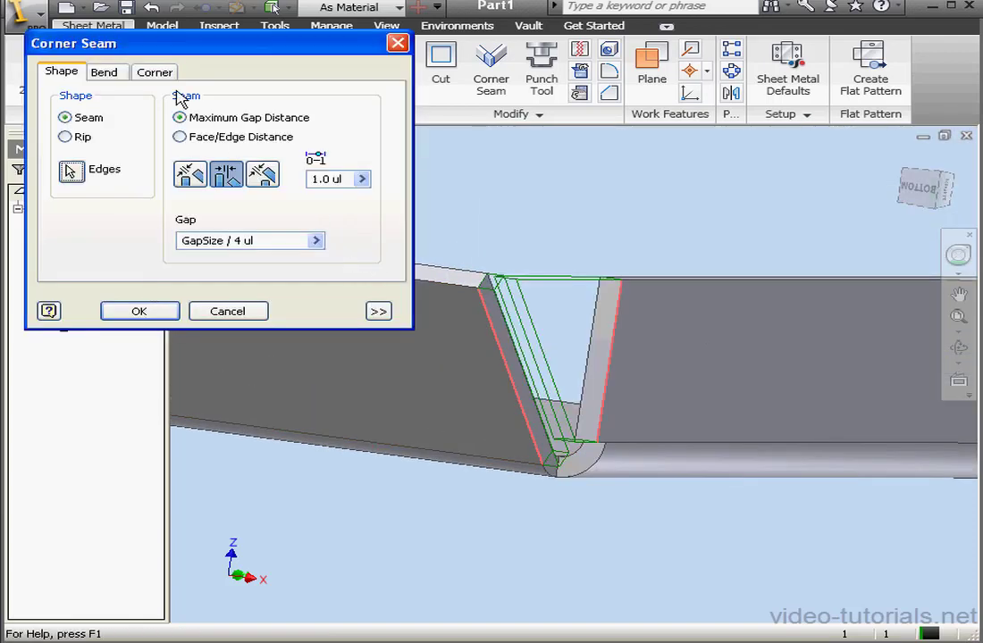
click(156, 73)
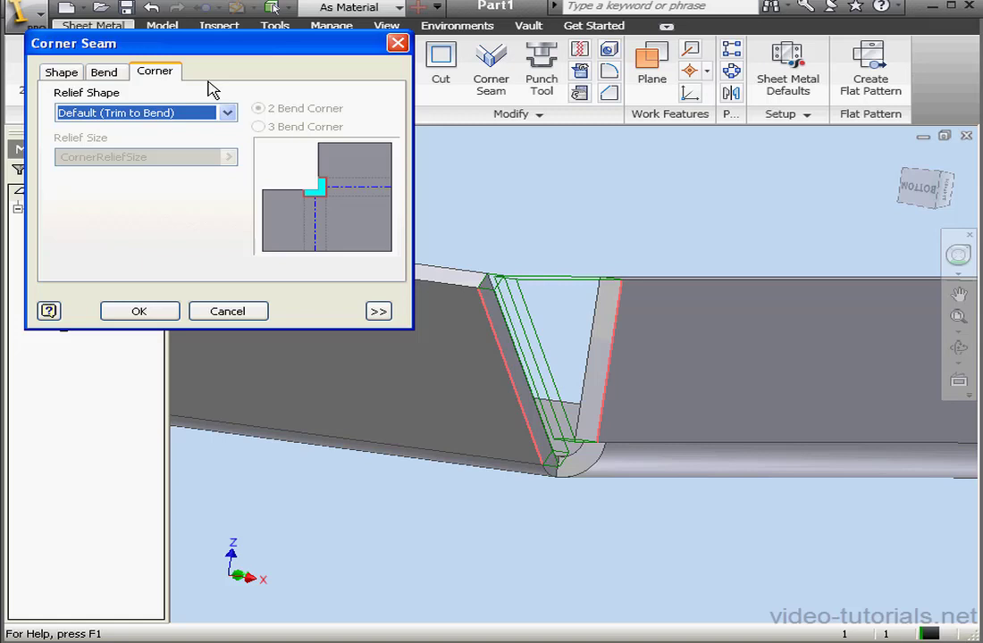
click(228, 112)
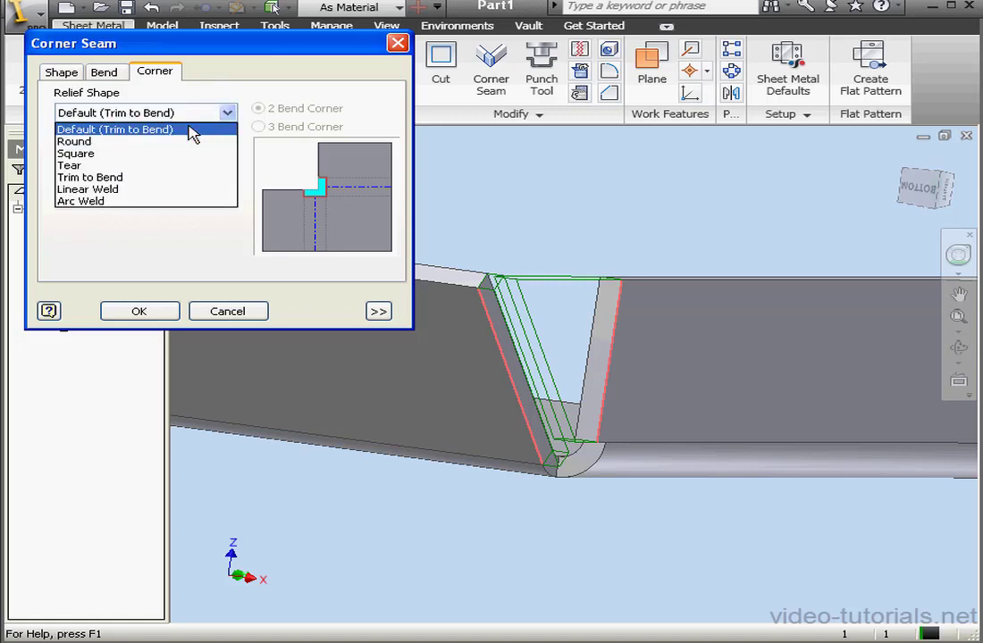
click(125, 167)
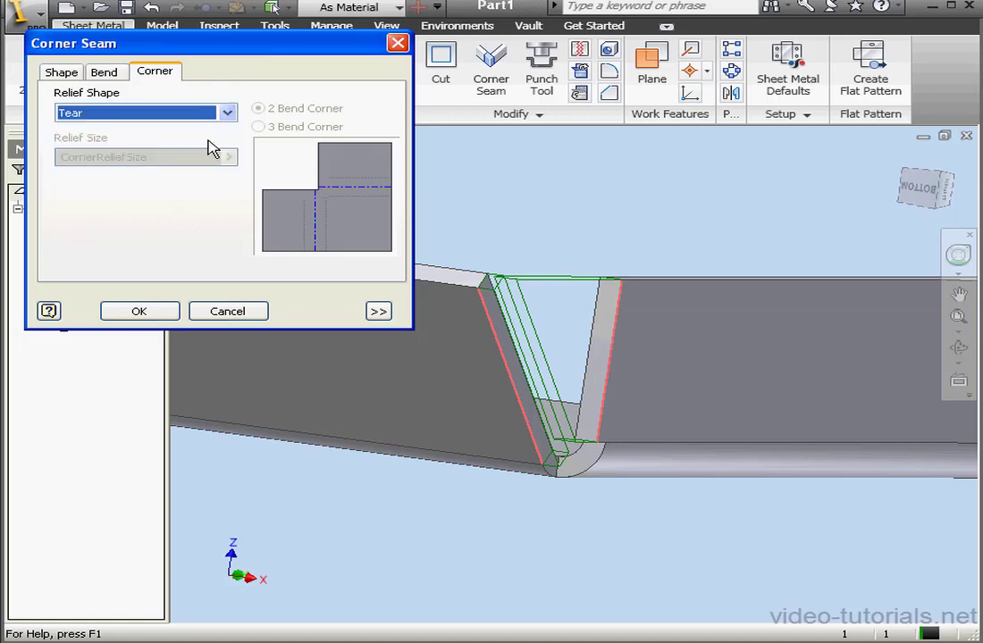
click(158, 312)
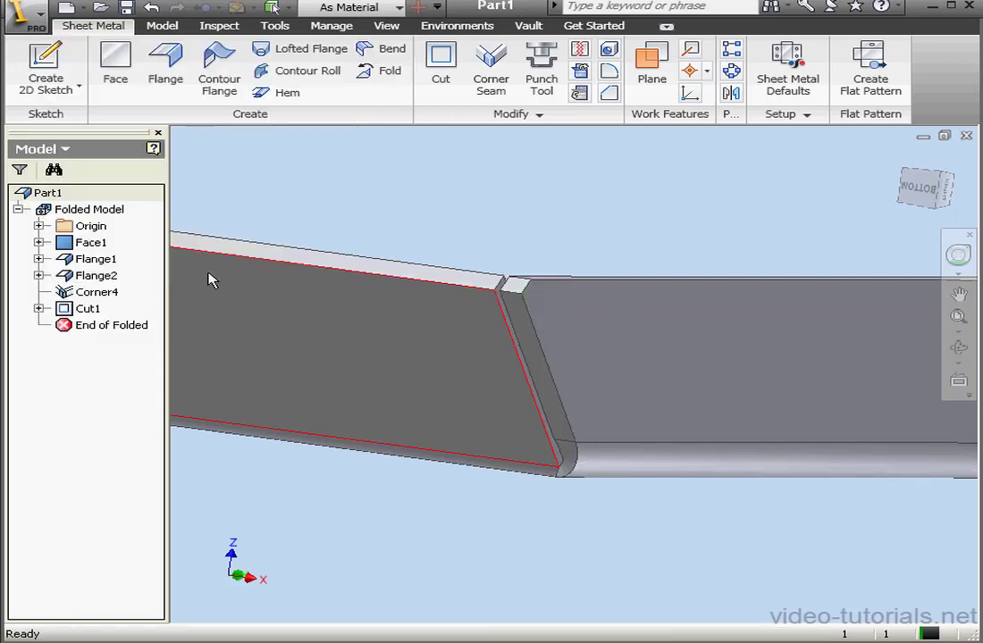
Step: Free-orbit the model to view the corner from above
key(F4)
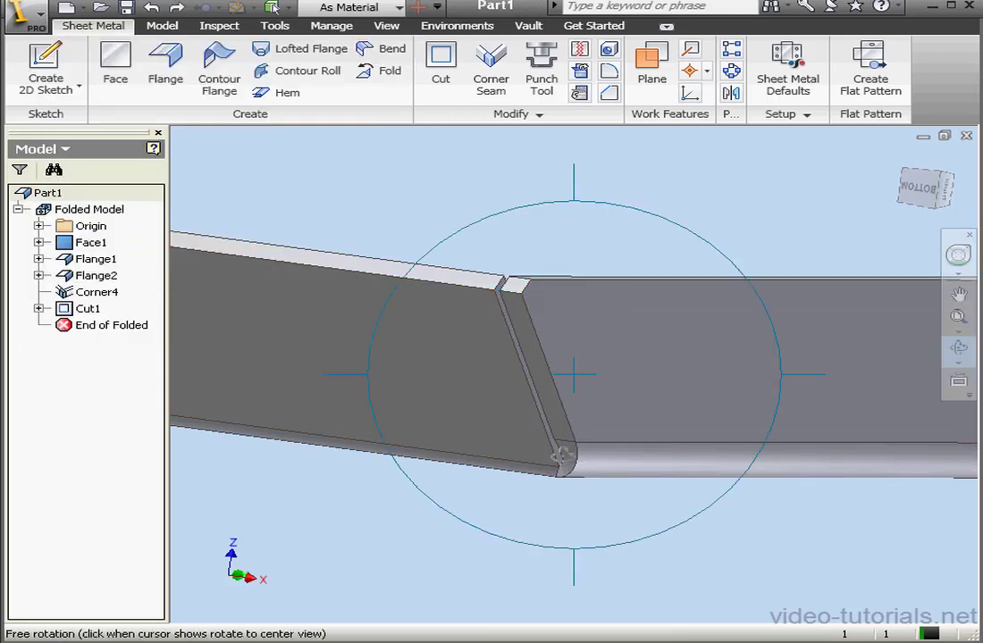
drag(564, 477, 577, 281)
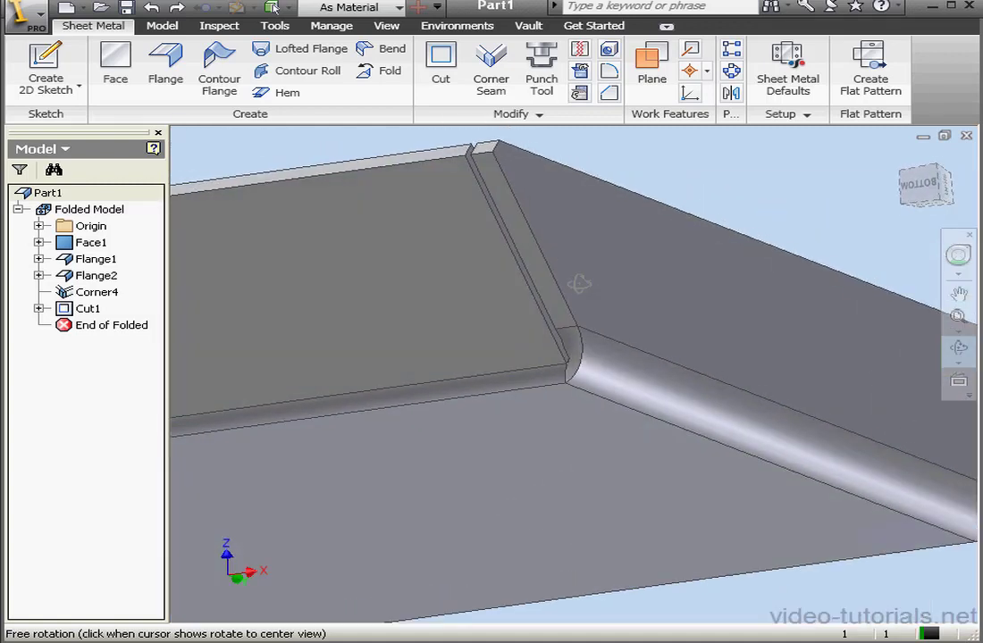
click(958, 349)
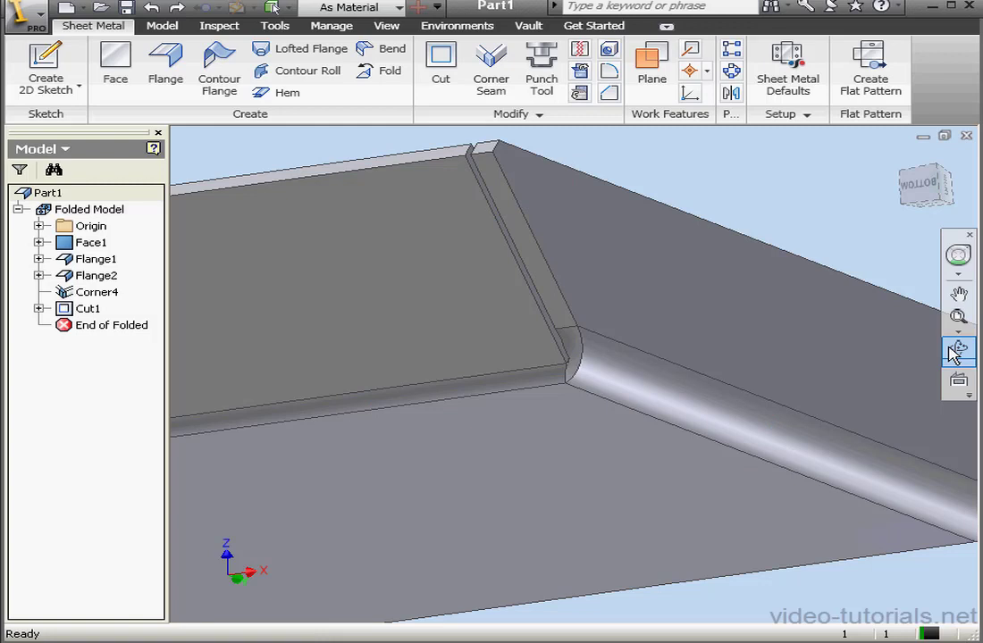
Step: Set Corner4's relief shape to Linear Weld
double_click(90, 293)
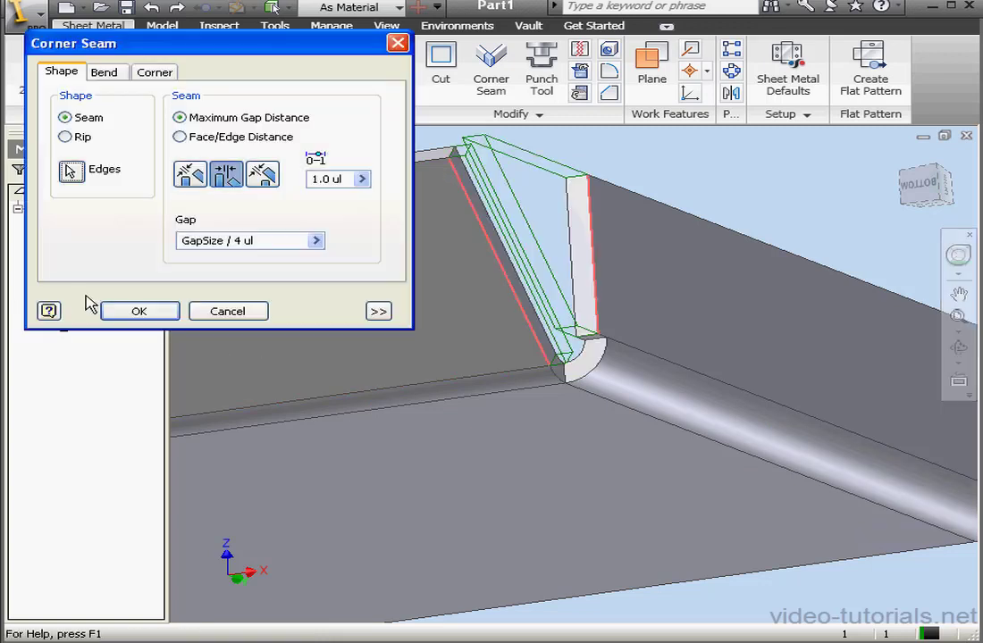
click(143, 72)
click(228, 112)
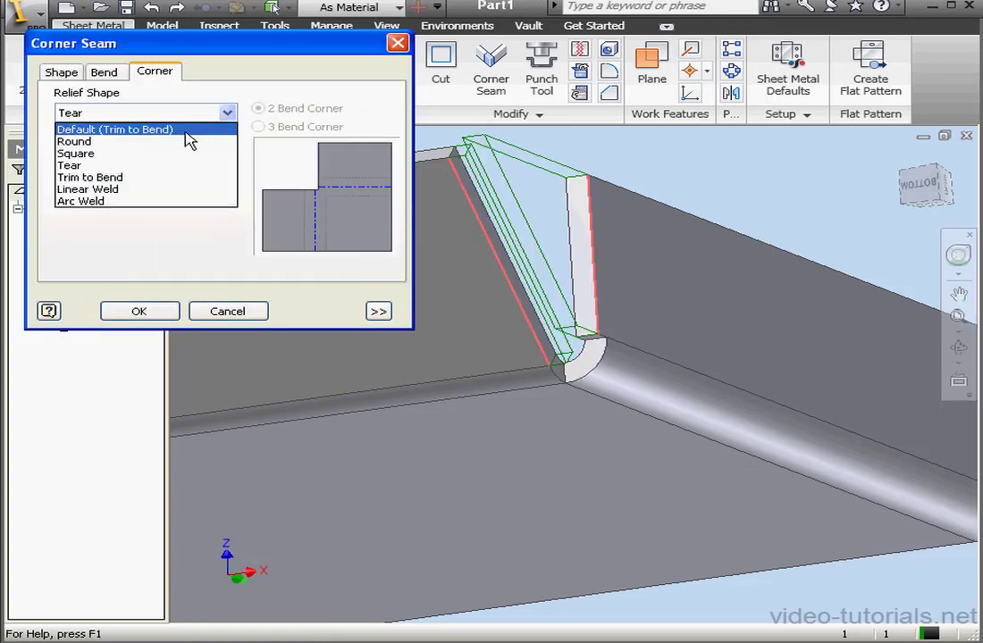
click(167, 190)
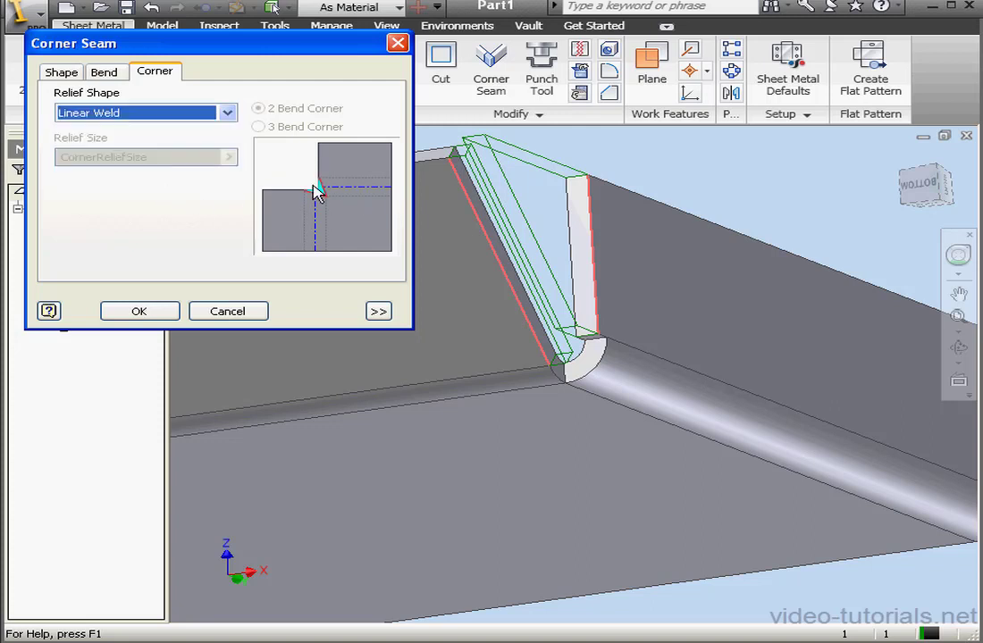
click(160, 309)
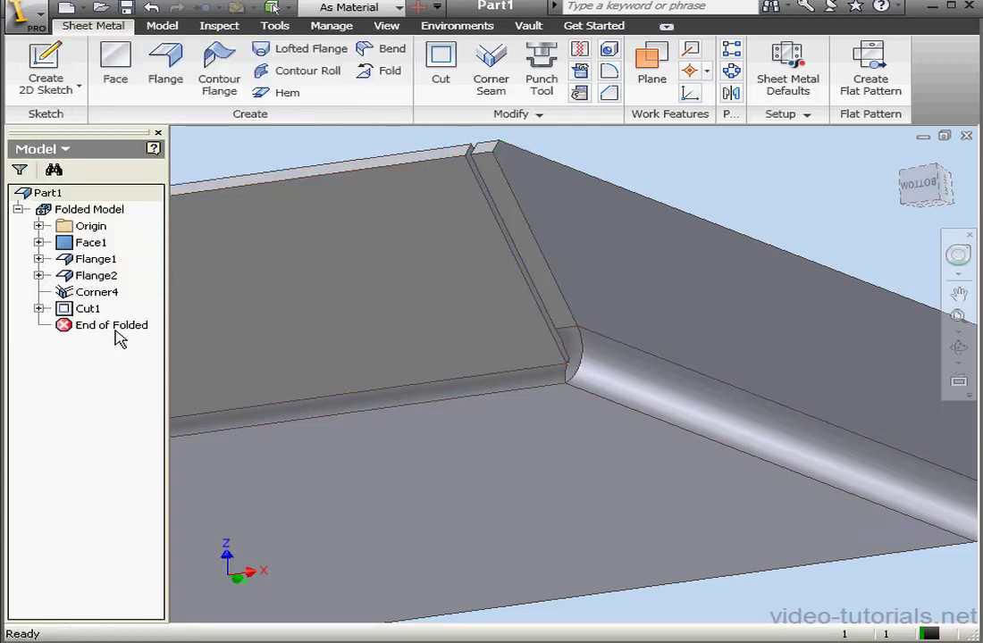
Step: Change Corner4's relief shape from Linear Weld to Arc Weld
double_click(95, 292)
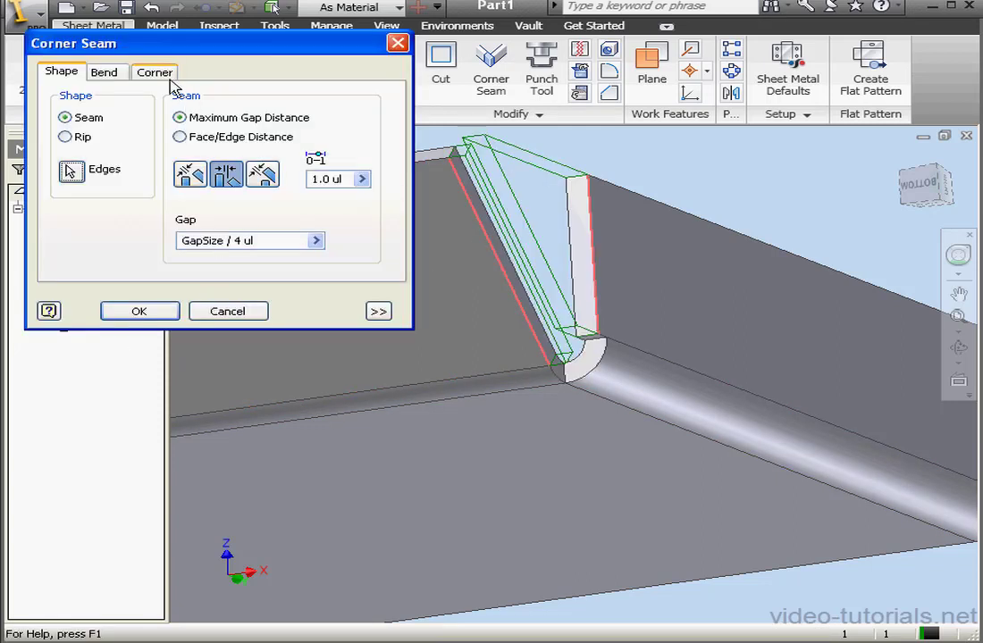
click(152, 72)
click(228, 113)
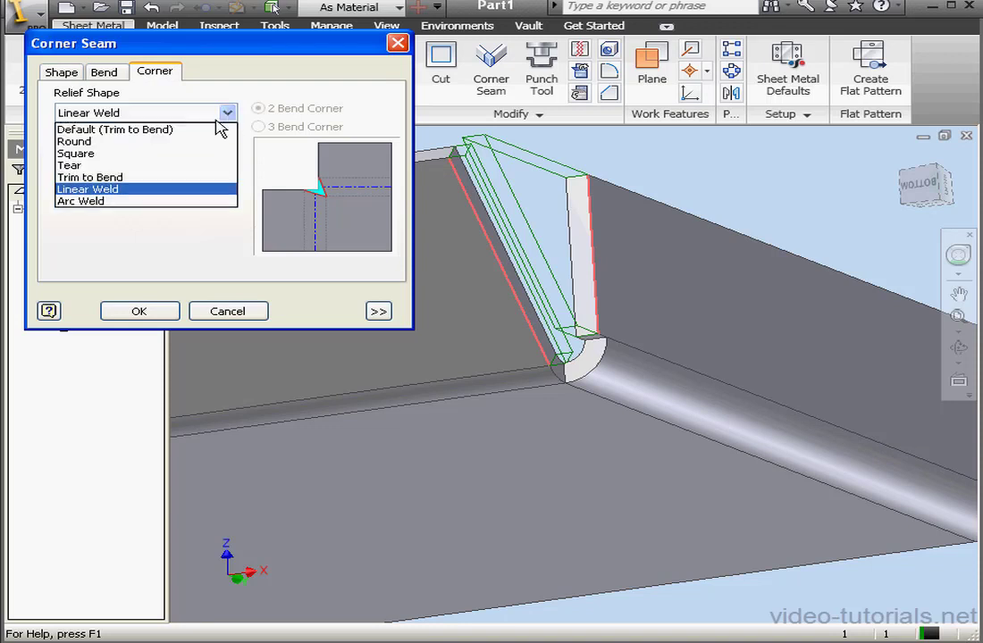
click(143, 201)
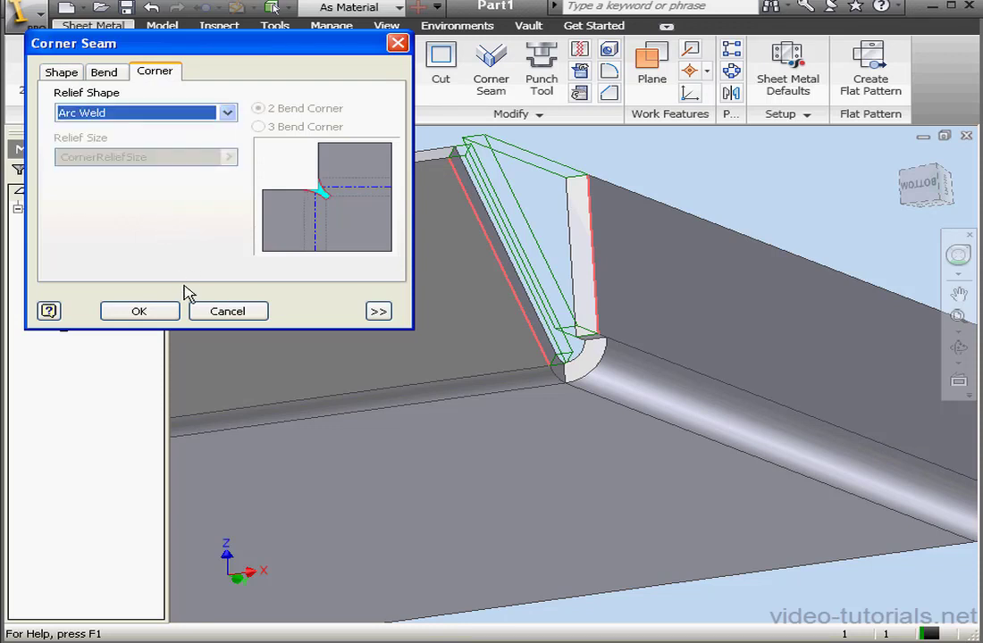
click(151, 311)
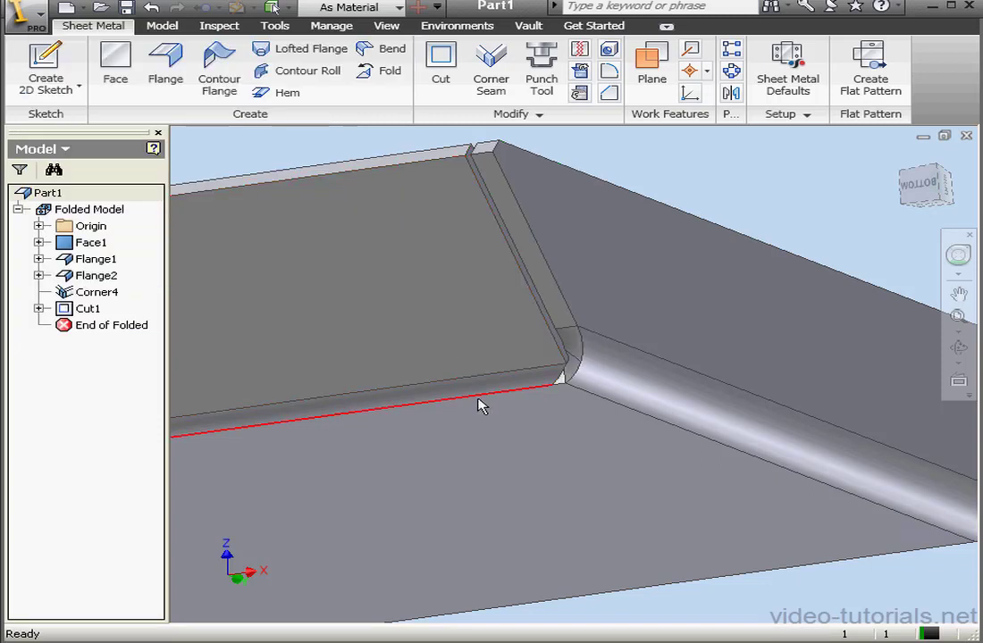
Step: Orbit to the flange corner and change Corner4's seam gap from GapSize/4 to GapSize
click(959, 348)
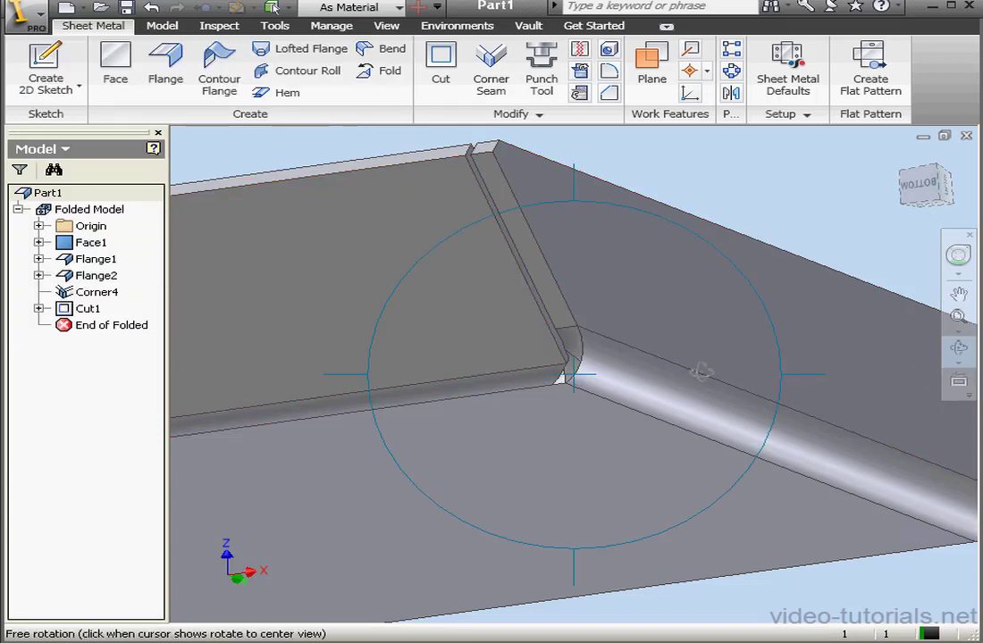
drag(718, 368, 430, 308)
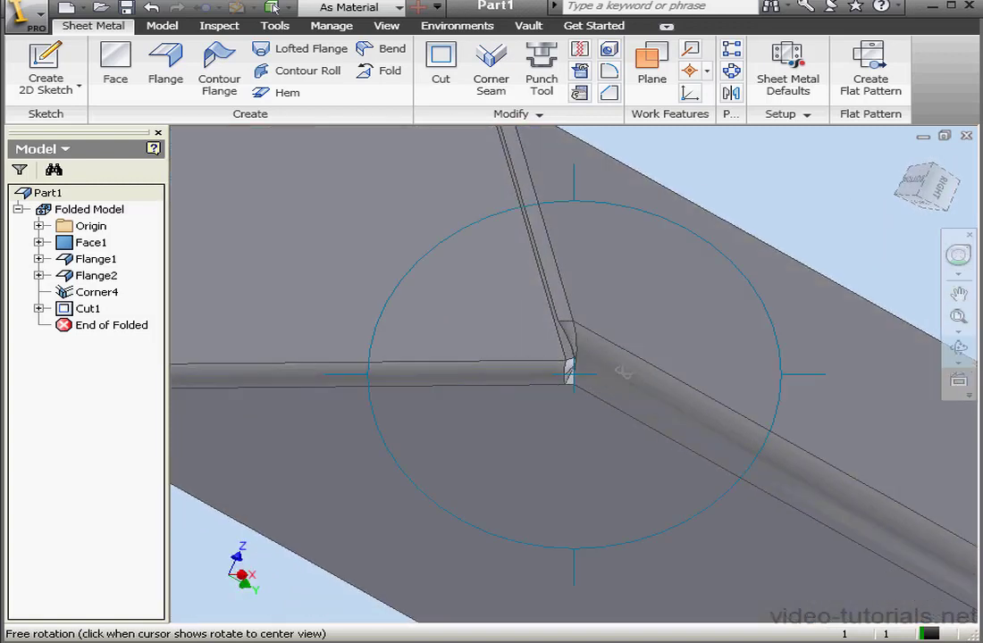
drag(596, 375, 601, 375)
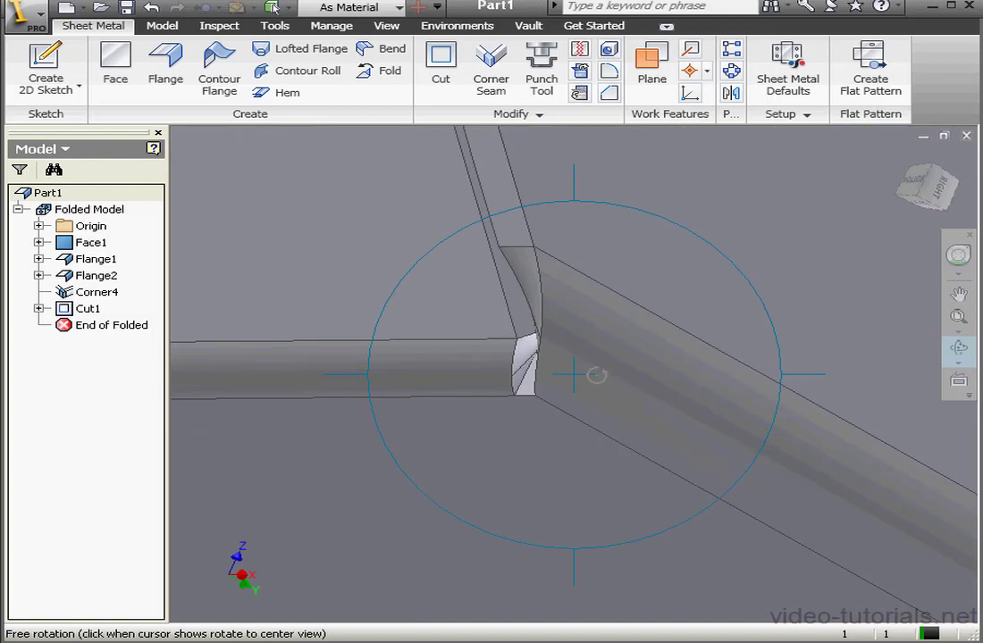
click(959, 347)
double_click(96, 293)
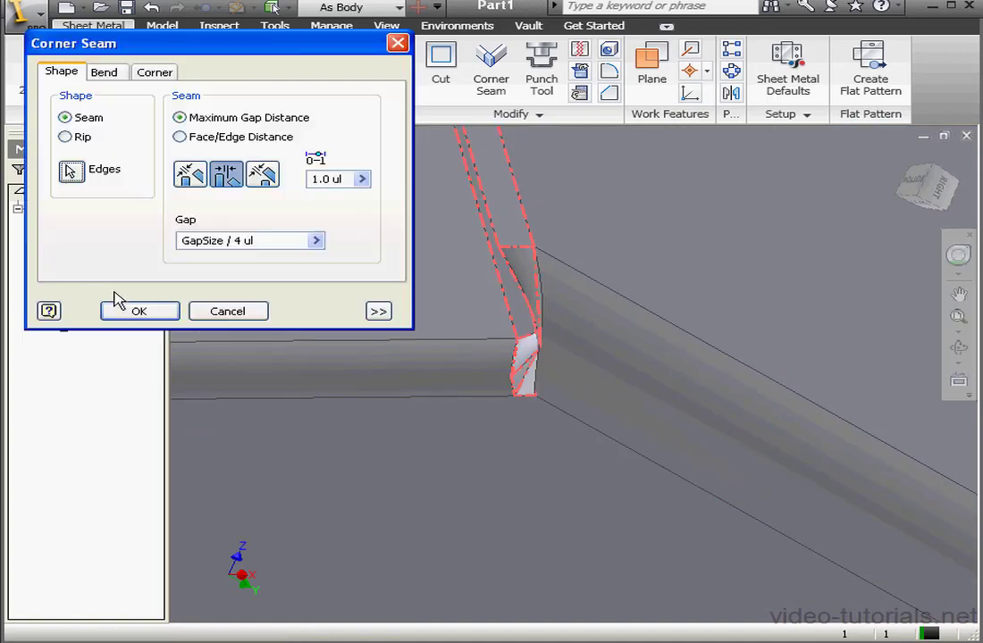
drag(261, 242, 227, 242)
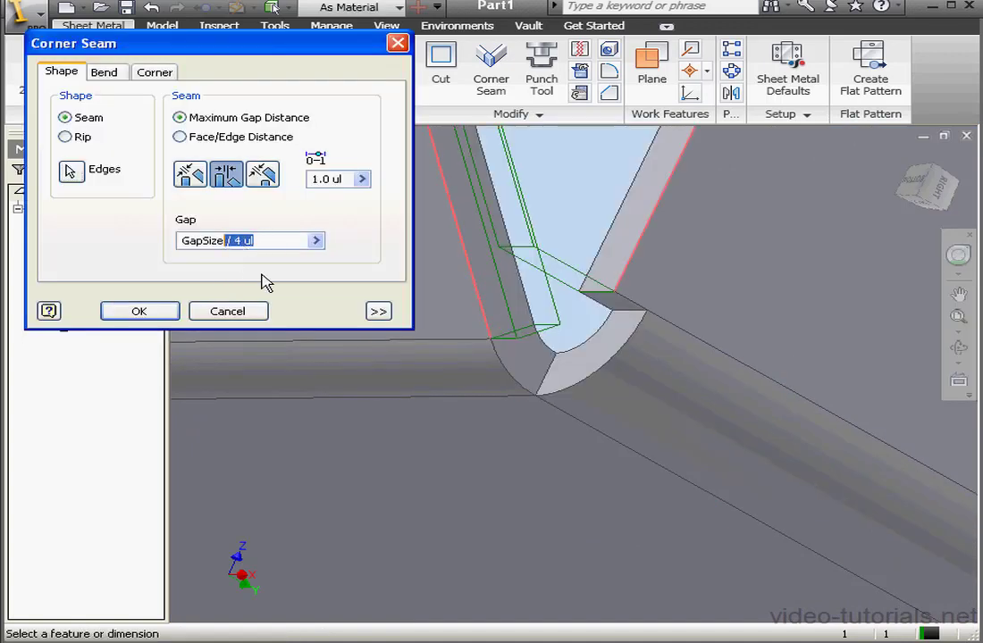
key(BackSpace)
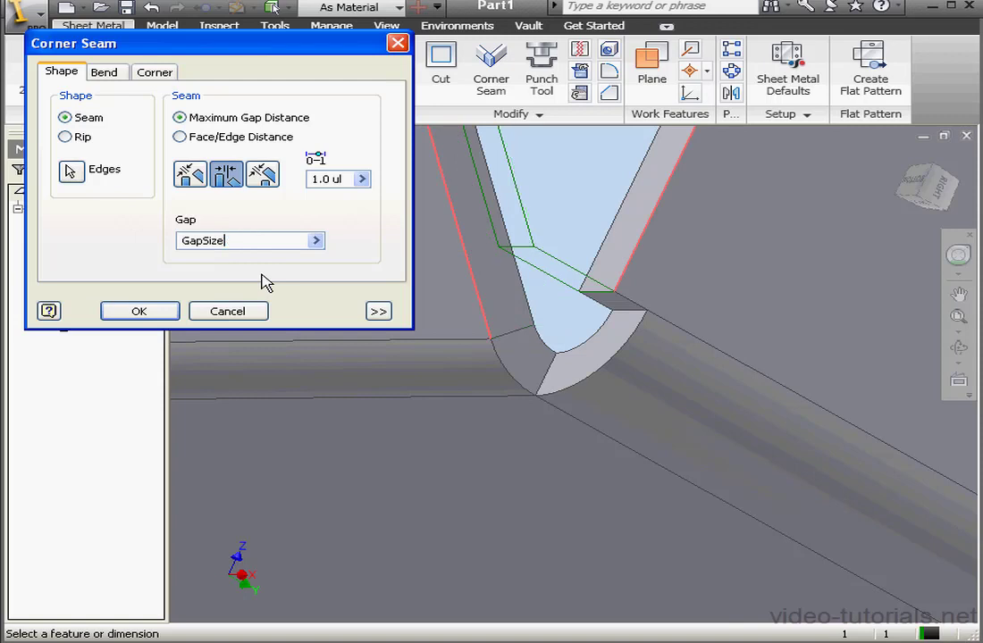
click(167, 313)
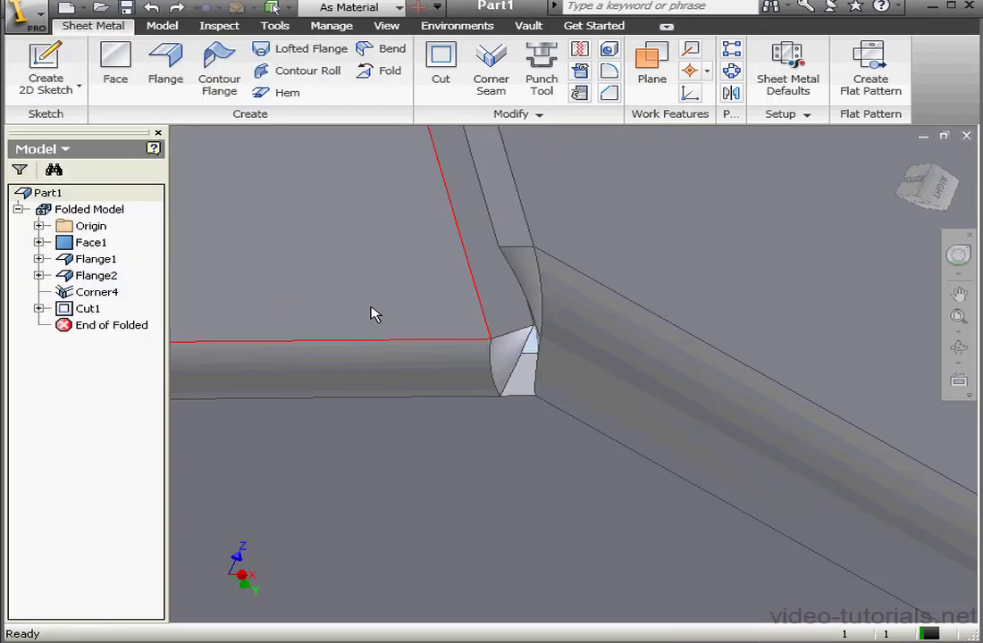
Step: Create the flat pattern from the Sheet Metal tab and pan across it
click(845, 72)
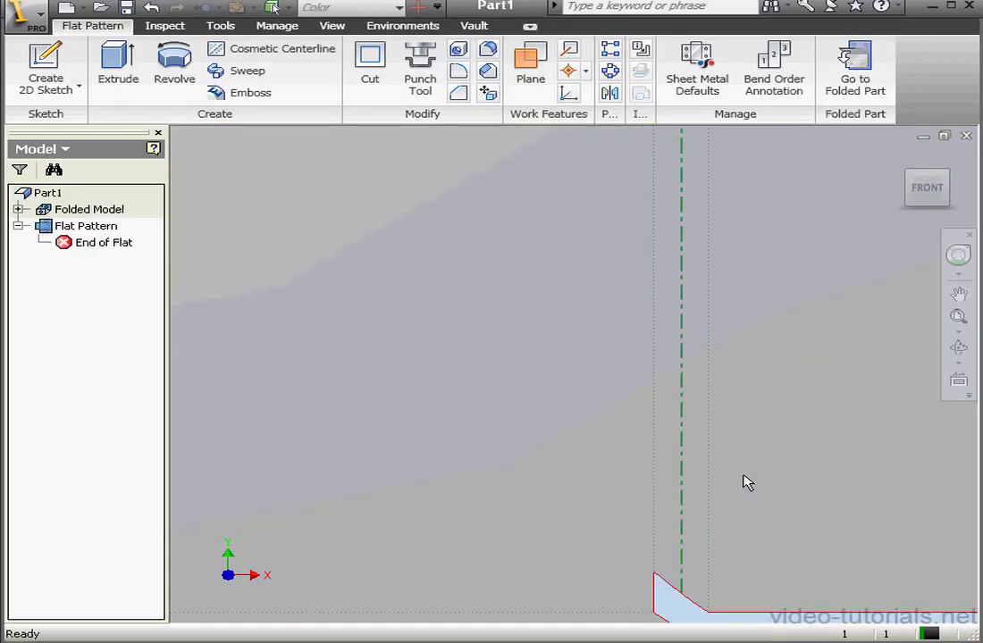
middle_drag(741, 481, 643, 235)
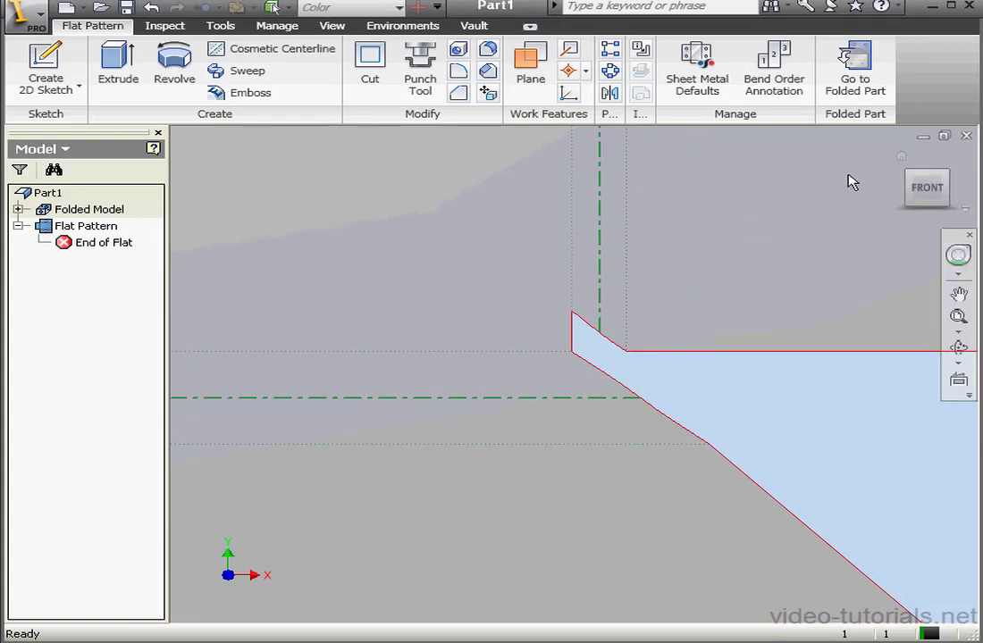
Step: Return to the folded part and zoom in on the model
click(851, 90)
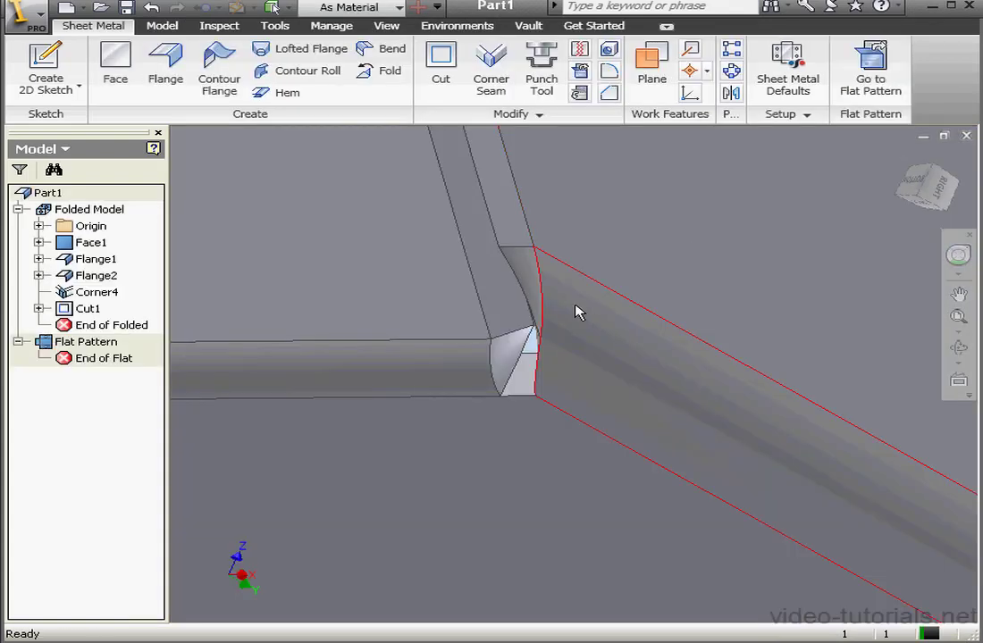
scroll(572, 304, up, 2)
scroll(569, 297, up, 1)
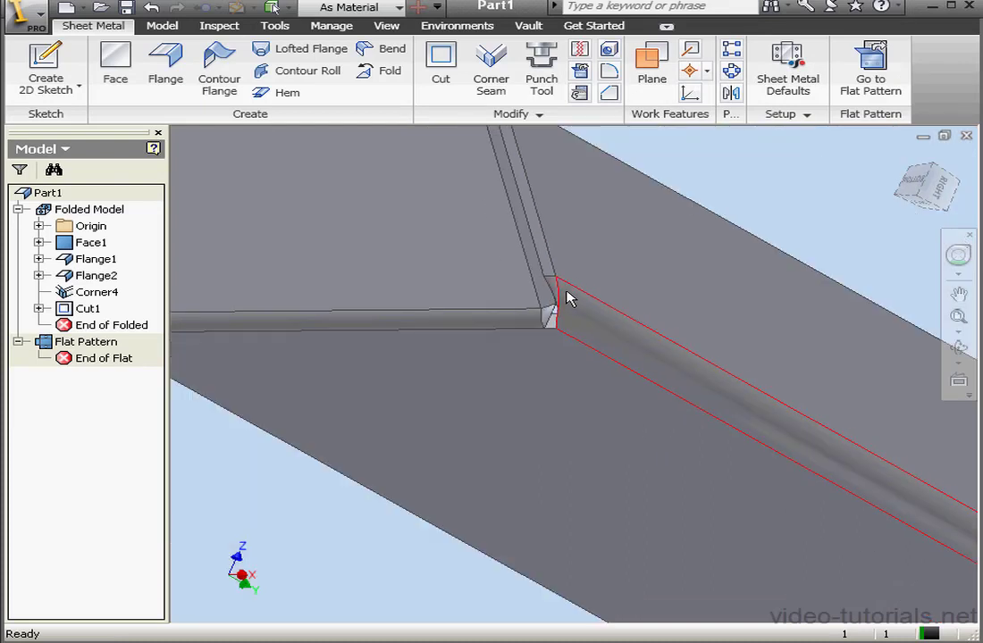
middle_drag(569, 298, 575, 369)
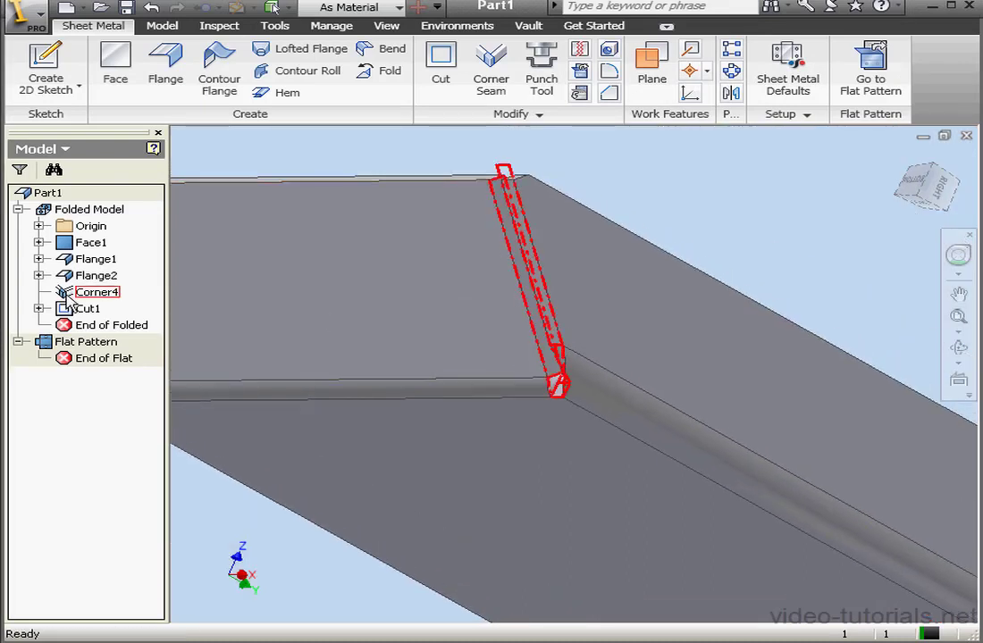
Step: Change Corner4's seam gap to GapSize/6
double_click(71, 294)
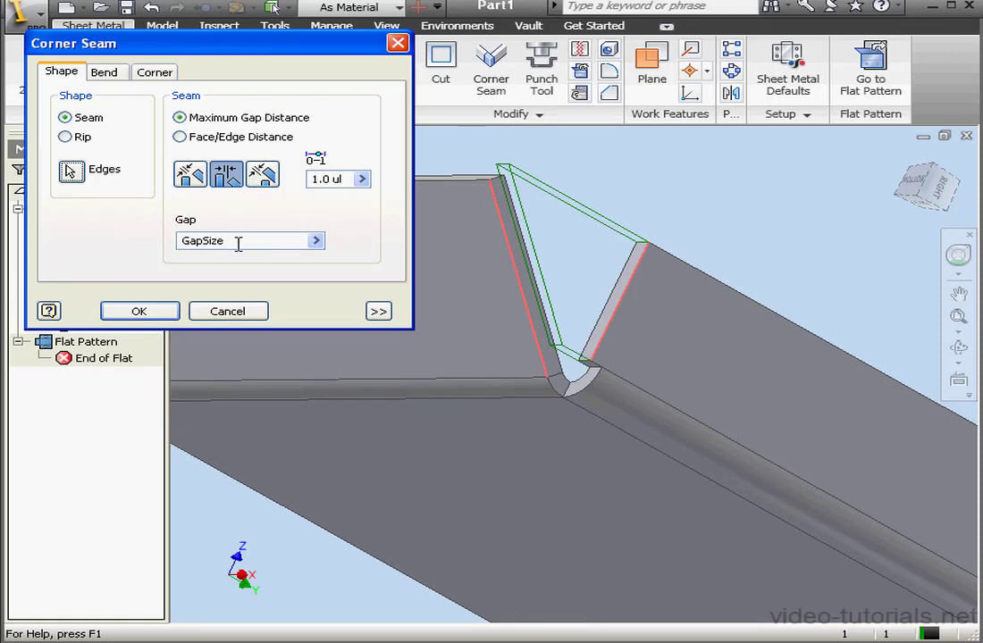
click(249, 242)
text(/6)
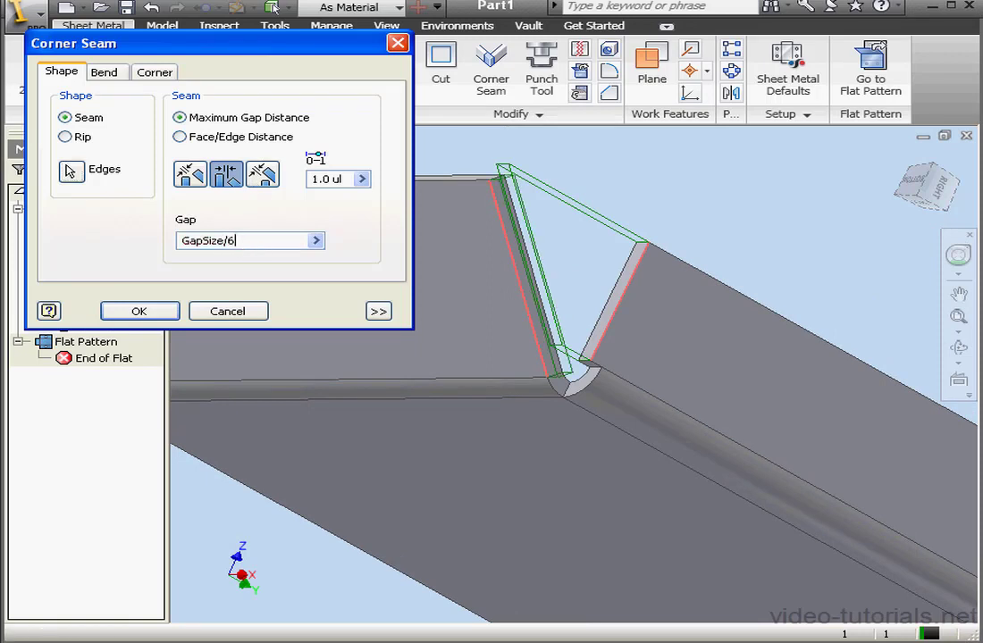
click(172, 310)
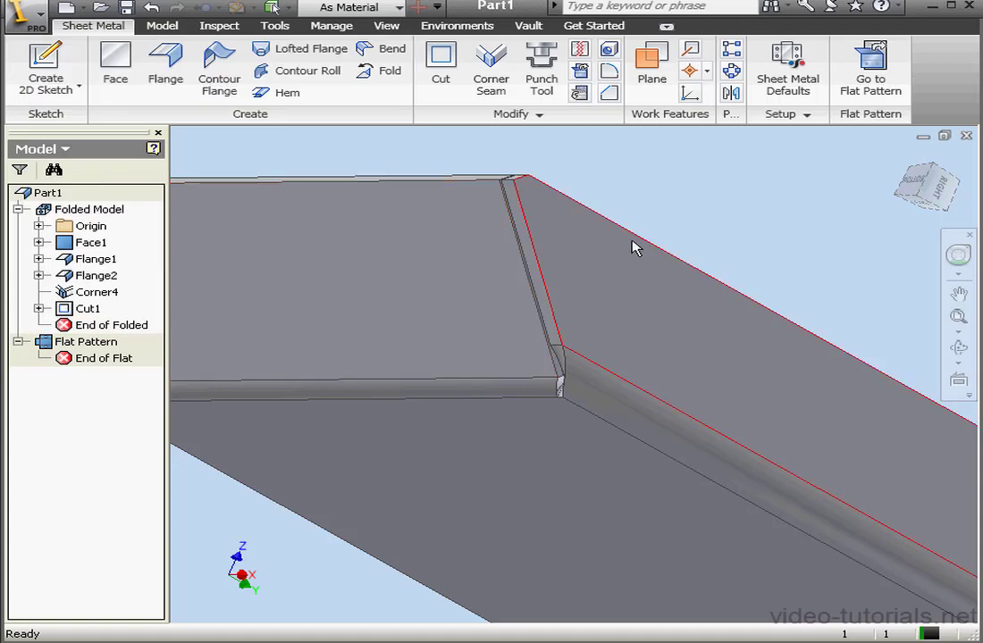
click(872, 90)
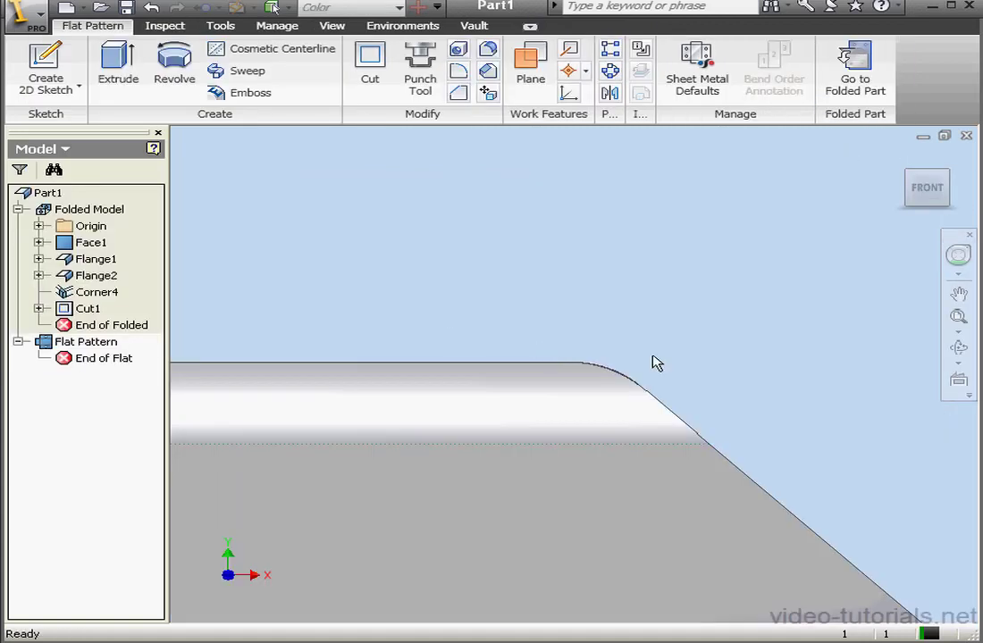
click(963, 352)
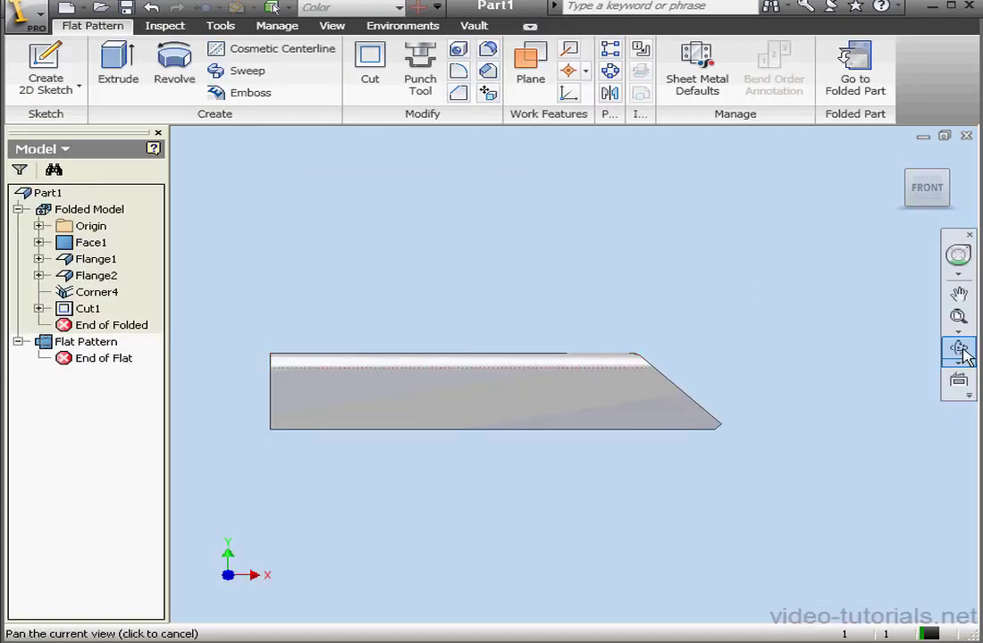
drag(680, 368, 481, 397)
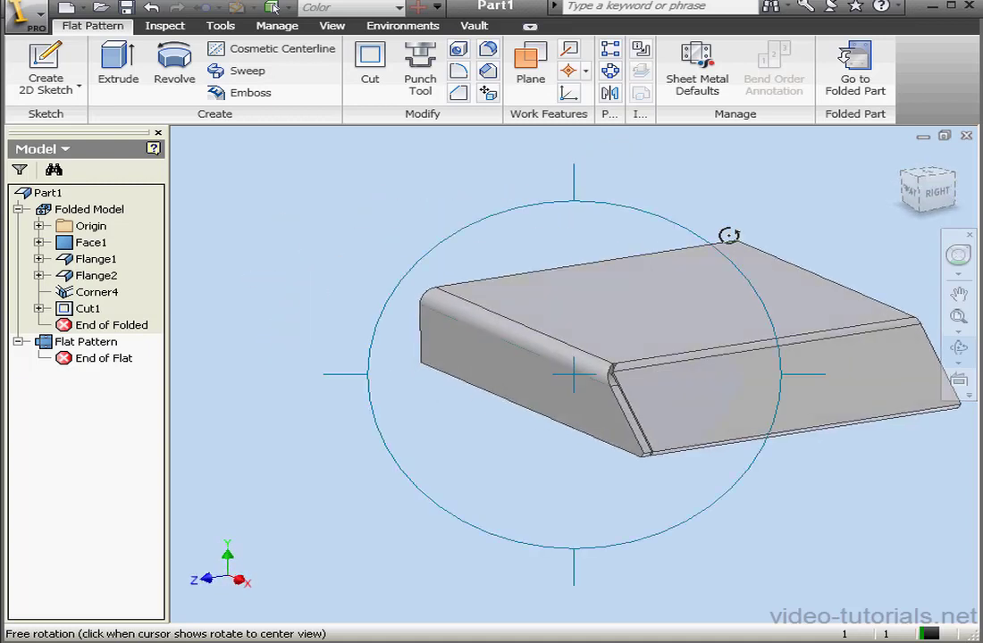
click(868, 90)
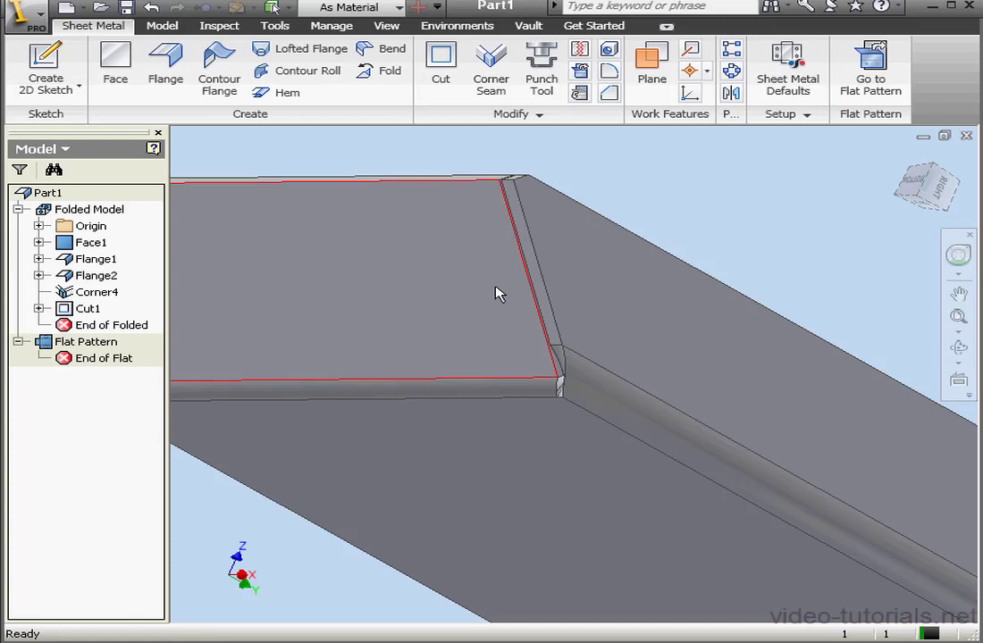